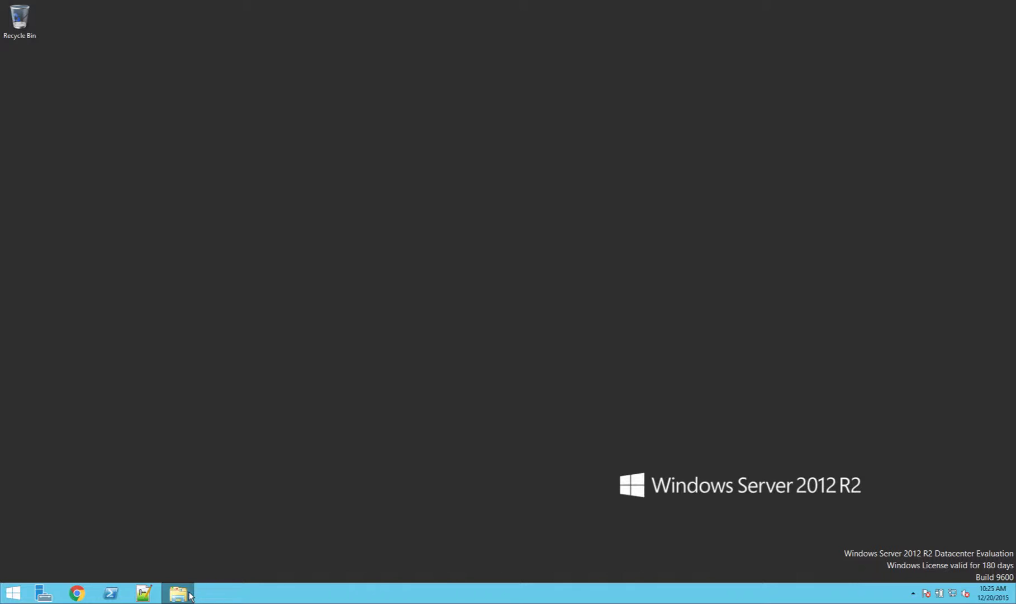
# Run the install application from the agent.installer.win32.win32.x86_64_1.8.4000.20151125_0201 folder in Downloads
pyautogui.click(260, 192)
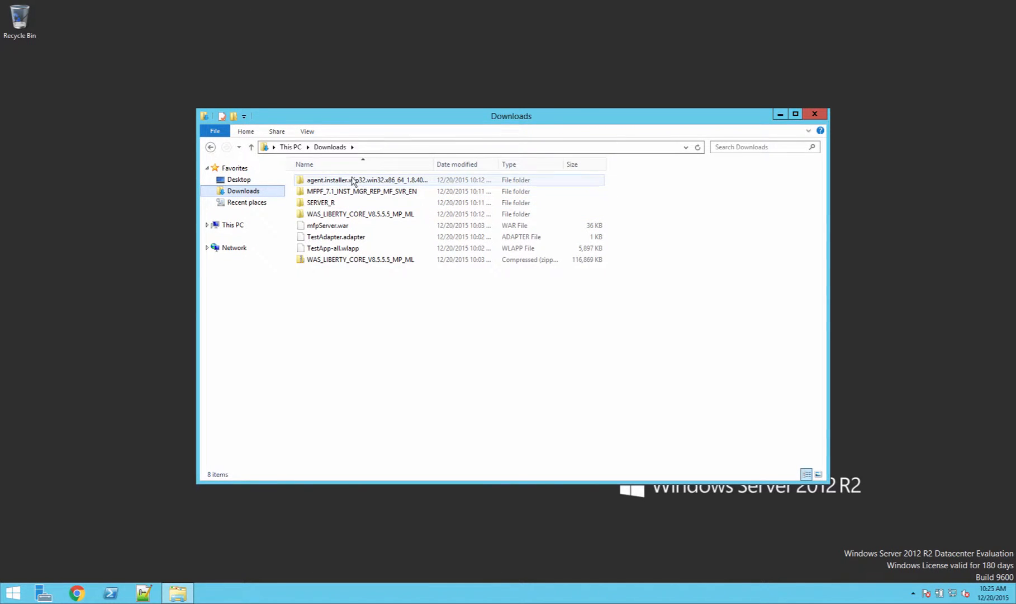
pyautogui.doubleClick(353, 181)
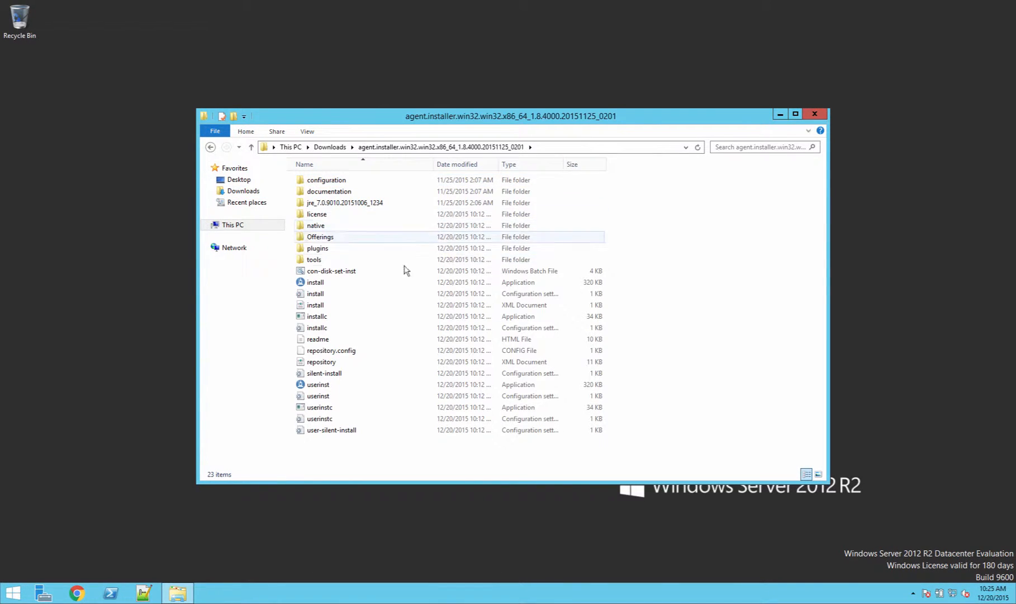
pyautogui.doubleClick(326, 284)
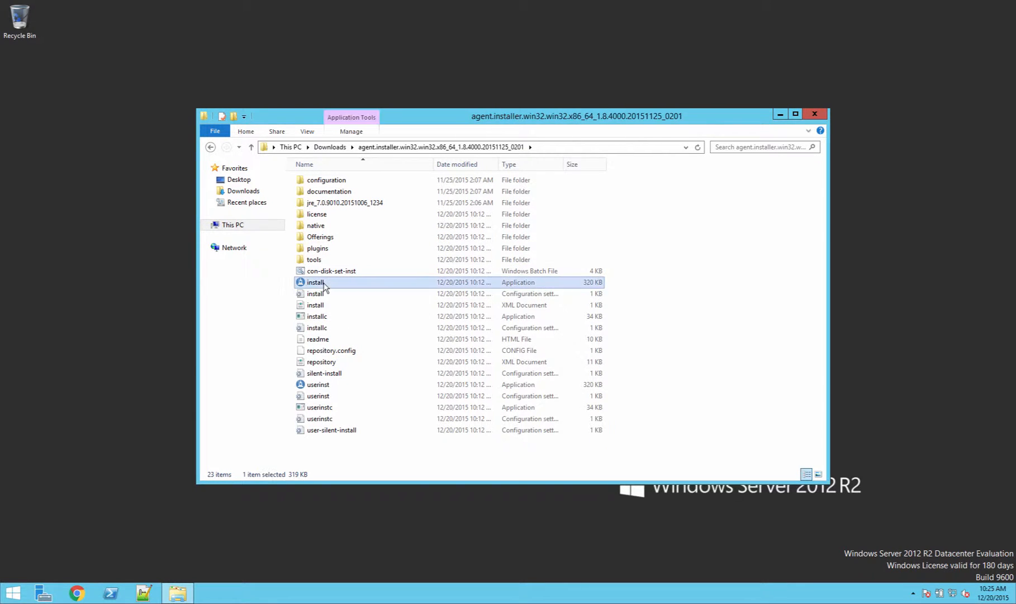
pyautogui.click(549, 308)
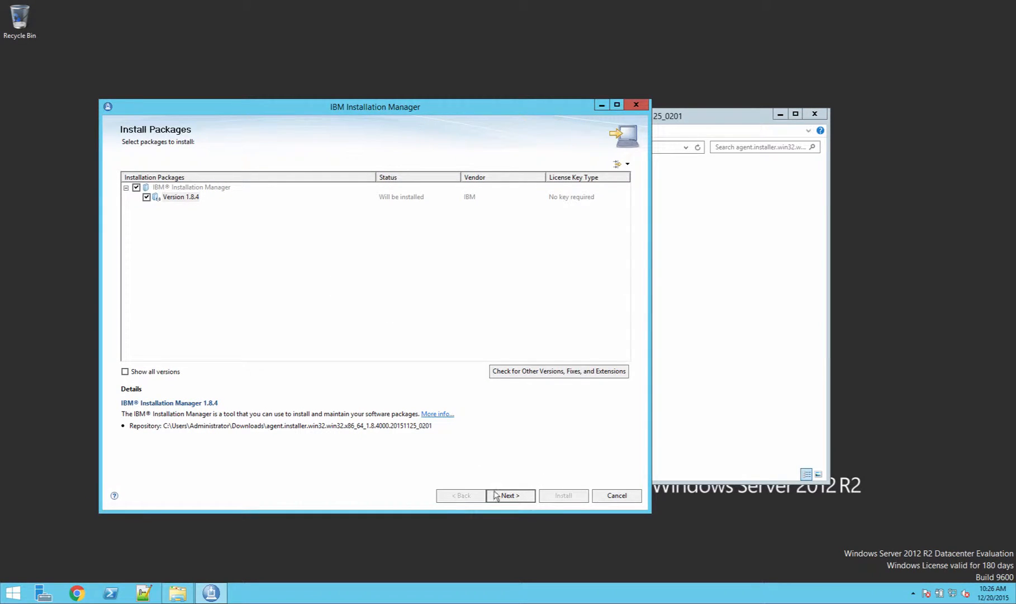
# Proceed with the IBM Installation Manager Version 1.8.4 package and accept its license agreement
pyautogui.click(511, 495)
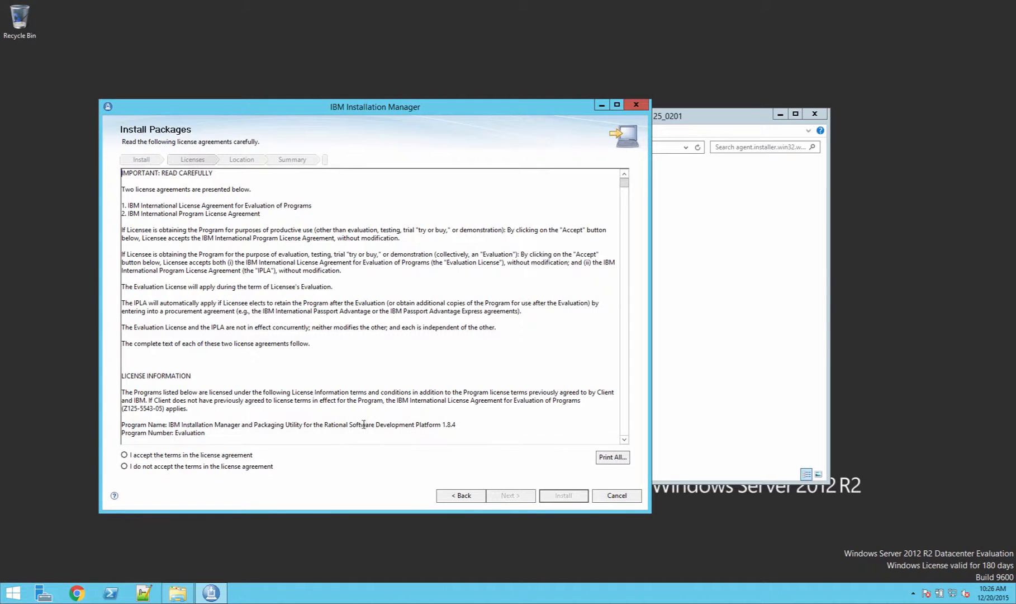
pyautogui.click(210, 456)
pyautogui.click(506, 497)
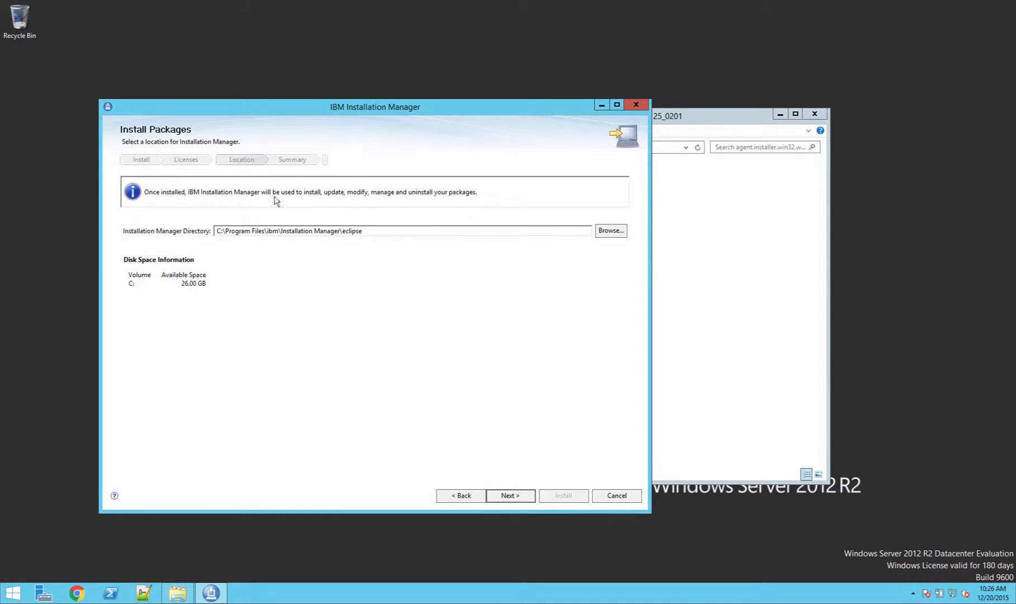
# Set the Installation Manager directory to C:\Program Files\IBM\Installation Manager\eclipse, install it and restart Installation Manager
pyautogui.moveTo(280, 231); pyautogui.dragTo(266, 231)
pyautogui.write('IBM')
pyautogui.click(515, 497)
pyautogui.click(557, 497)
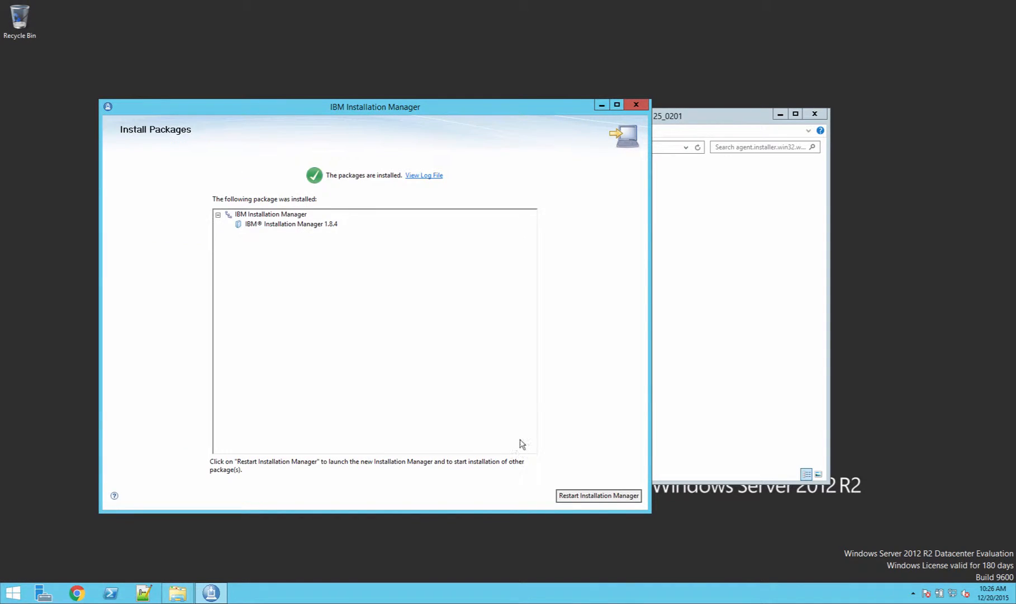
pyautogui.click(587, 494)
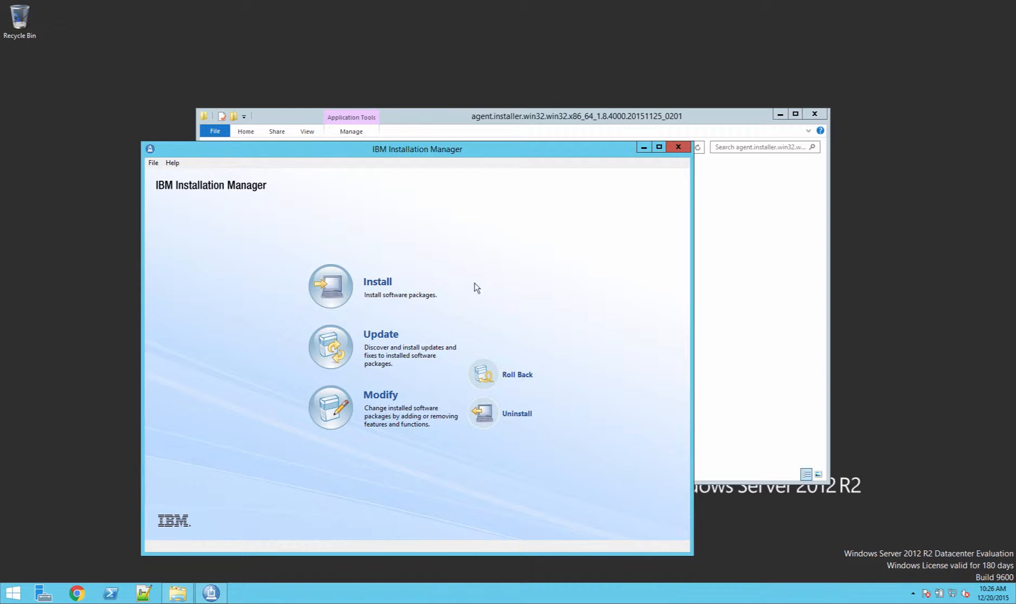
# Add repository.config from Downloads\WAS_LIBERTY_CORE_V8.5.5.5_MP_ML as a repository in the Installation Manager preferences
pyautogui.click(159, 166)
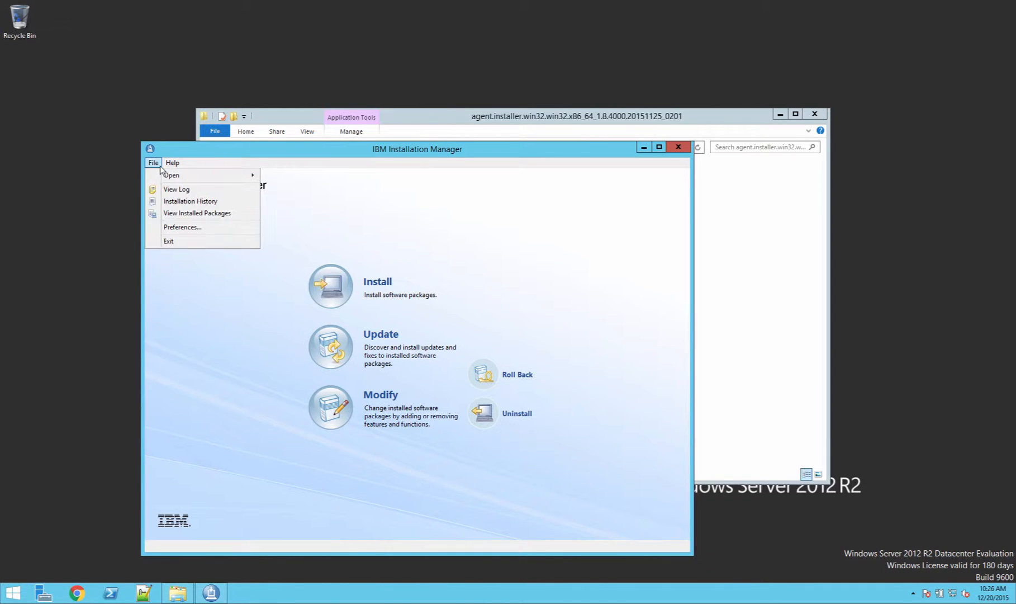
pyautogui.click(179, 229)
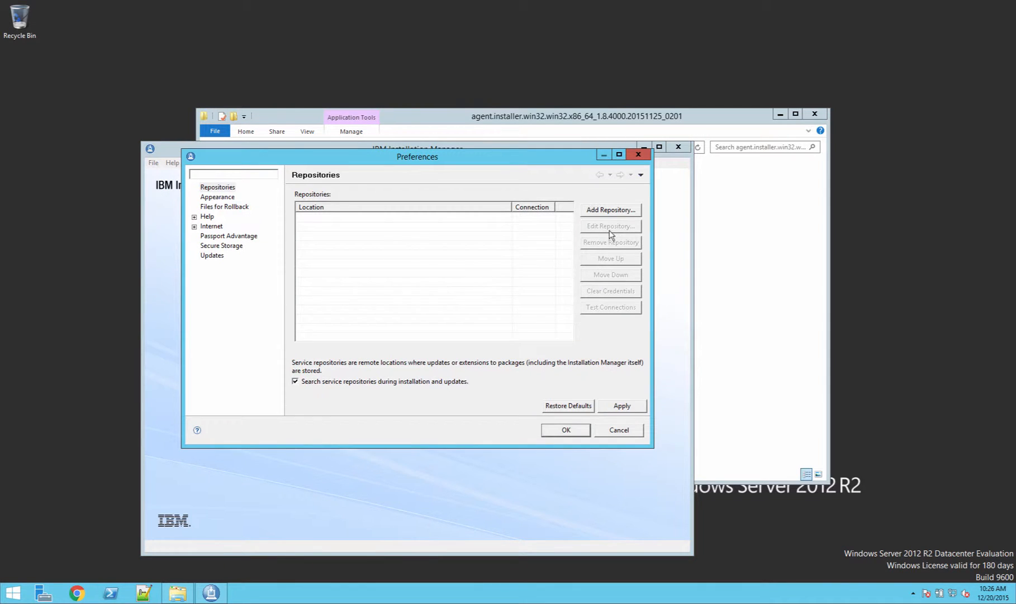
pyautogui.click(611, 211)
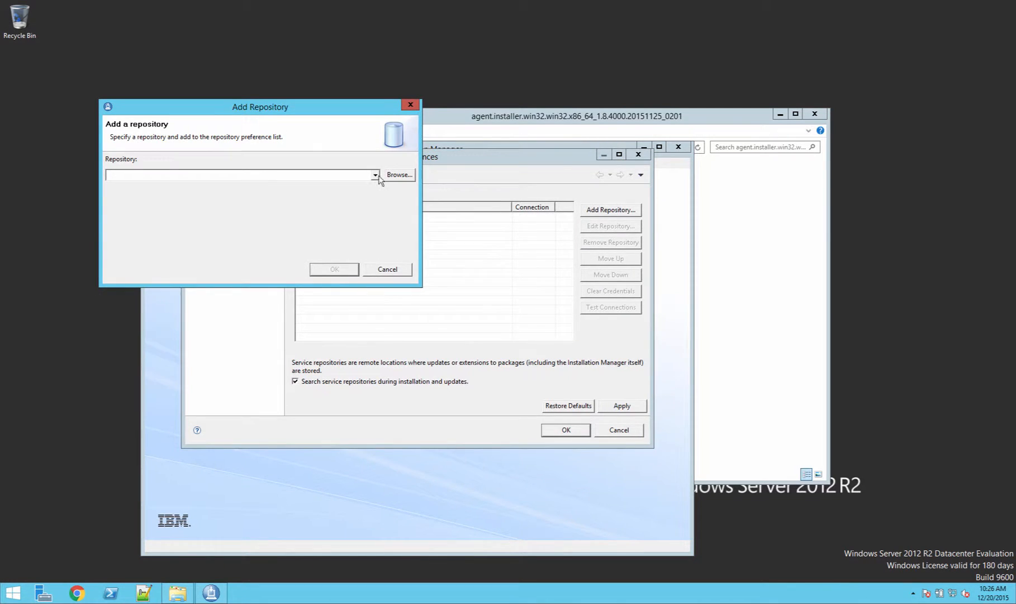
pyautogui.click(399, 174)
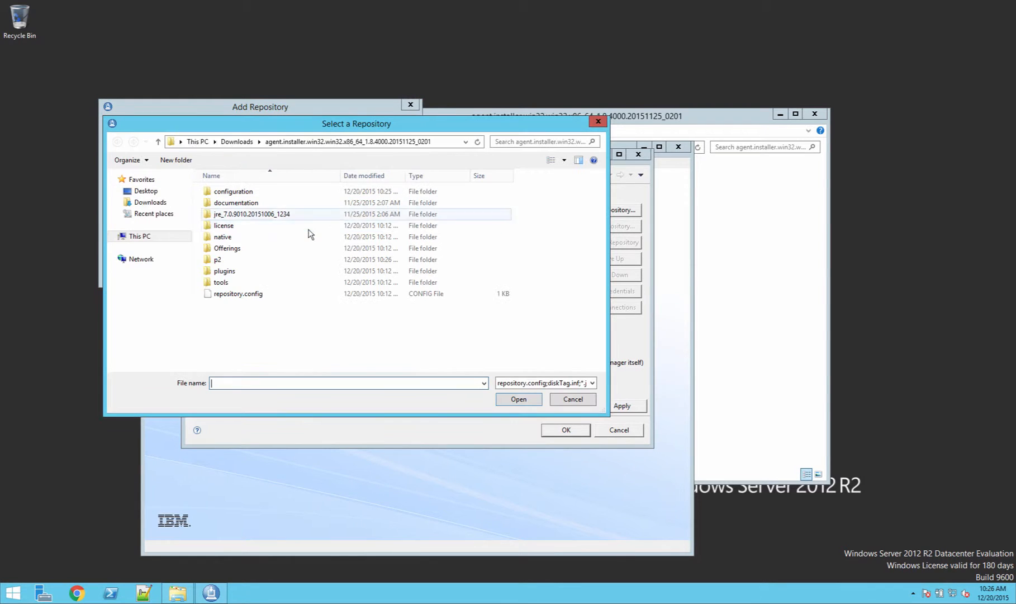
pyautogui.click(146, 202)
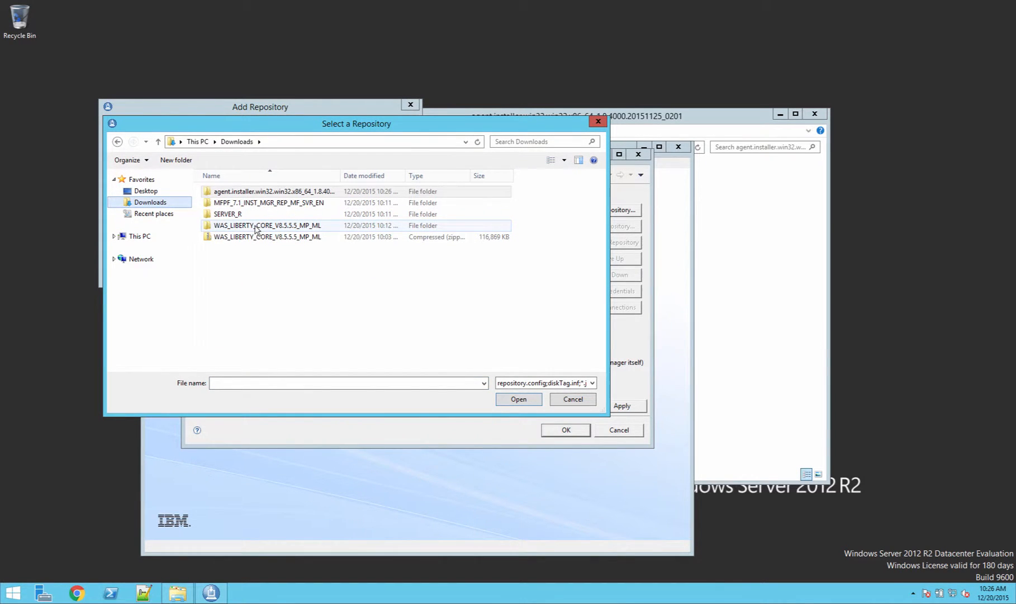
pyautogui.doubleClick(254, 226)
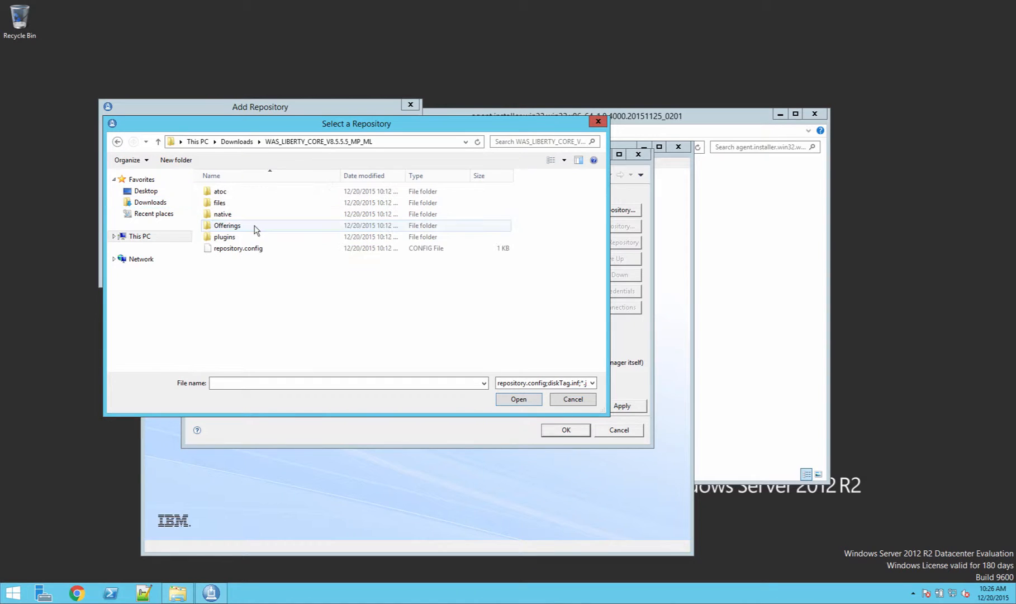
pyautogui.doubleClick(243, 248)
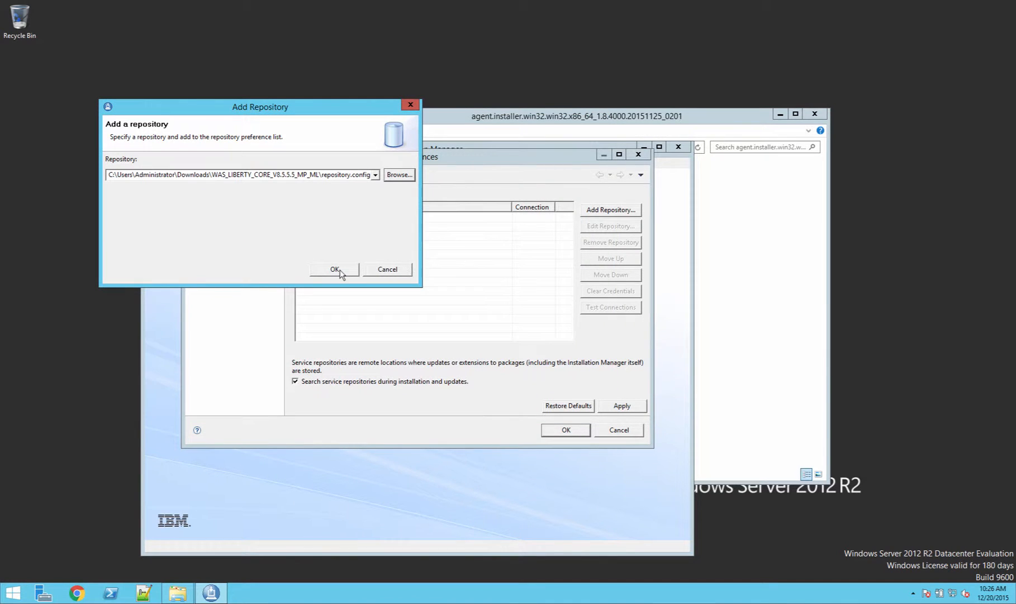
pyautogui.click(335, 270)
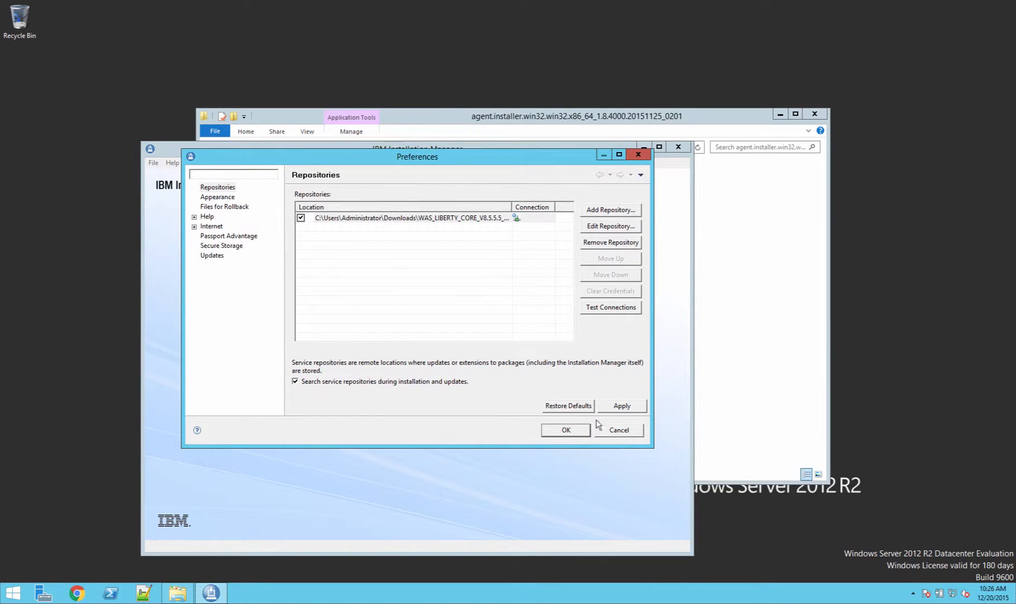
# Add the diskTag file from MFPF_7.1_INST_MGR_REP_MF_SVR_EN\MobileFirst_Platform_Server\disk1 as a second repository and save the preferences
pyautogui.click(612, 212)
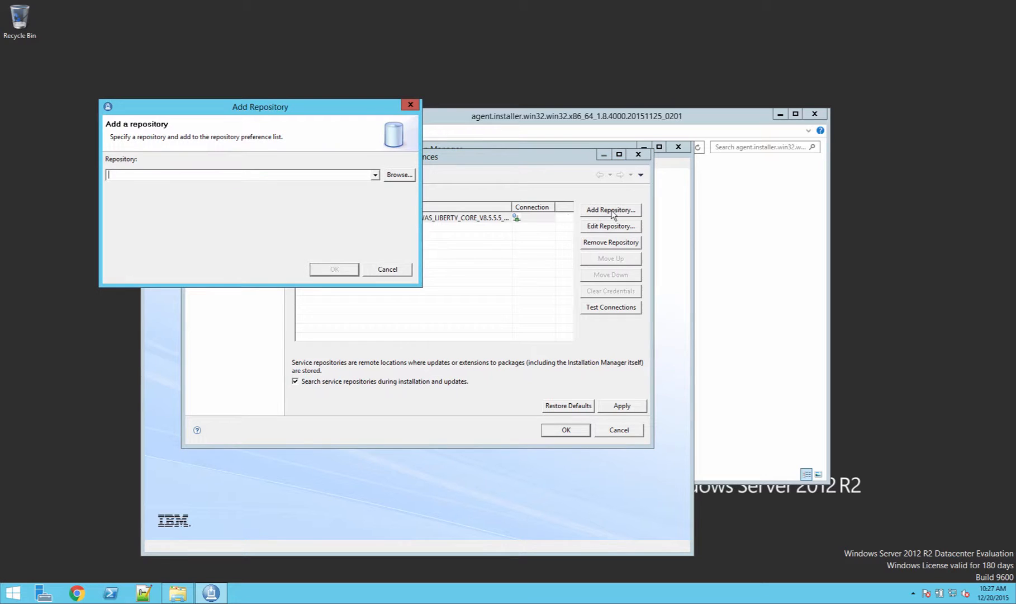
pyautogui.click(412, 179)
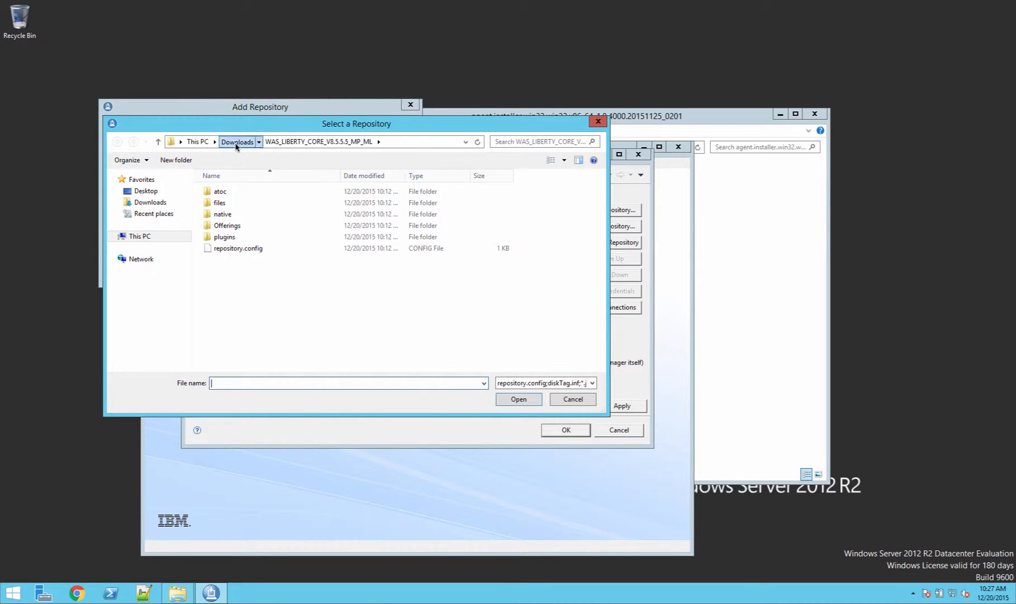
pyautogui.click(237, 142)
pyautogui.doubleClick(282, 203)
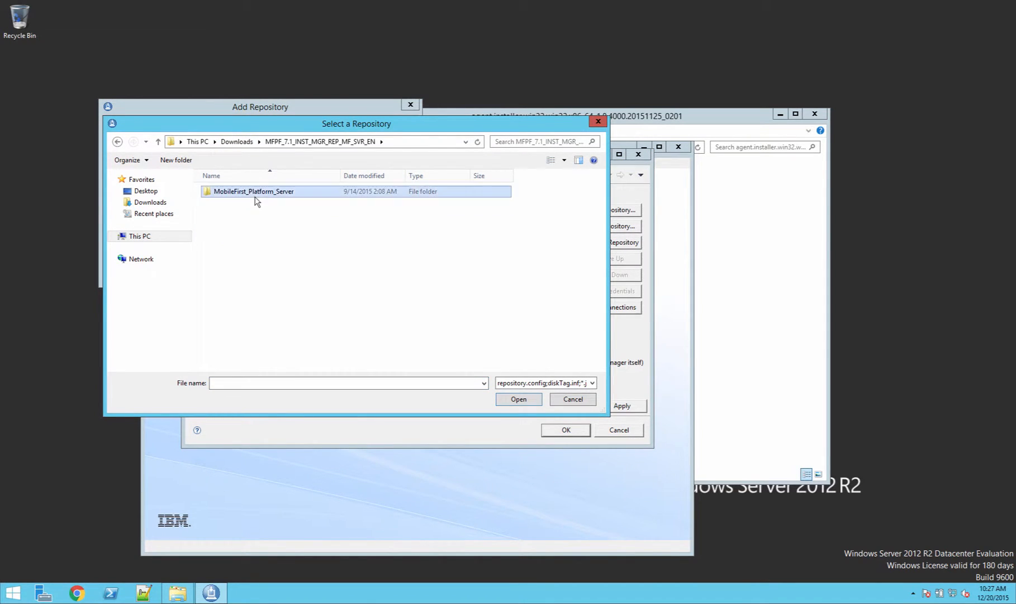
pyautogui.doubleClick(225, 193)
pyautogui.doubleClick(222, 192)
pyautogui.doubleClick(229, 227)
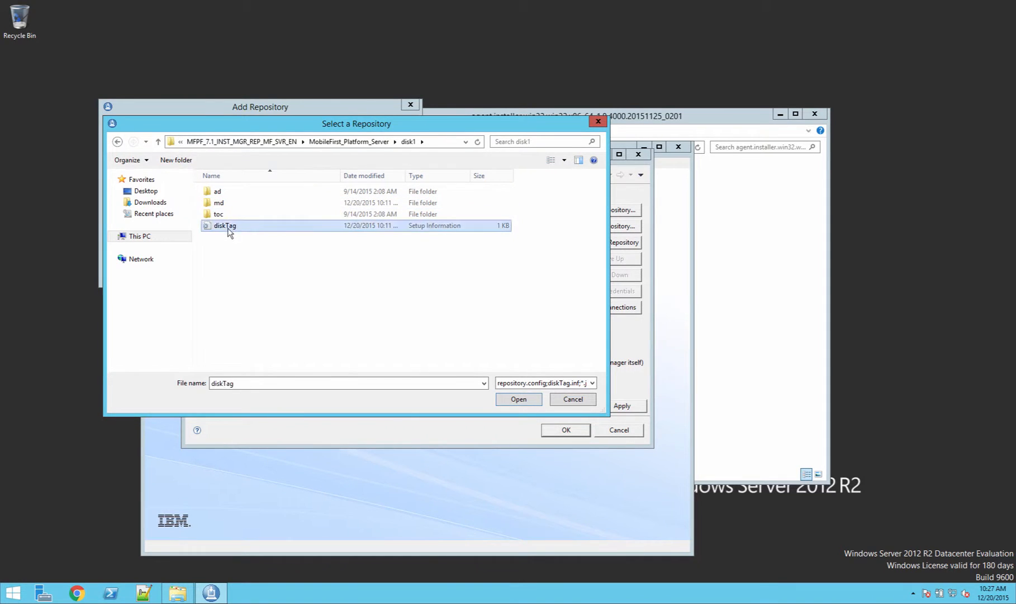
pyautogui.click(345, 270)
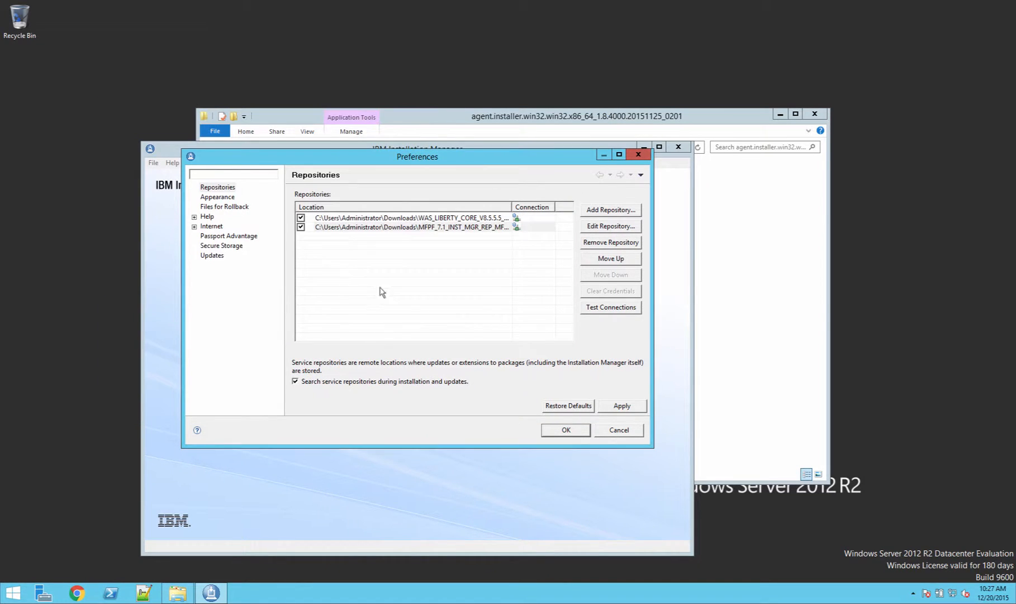
pyautogui.click(585, 429)
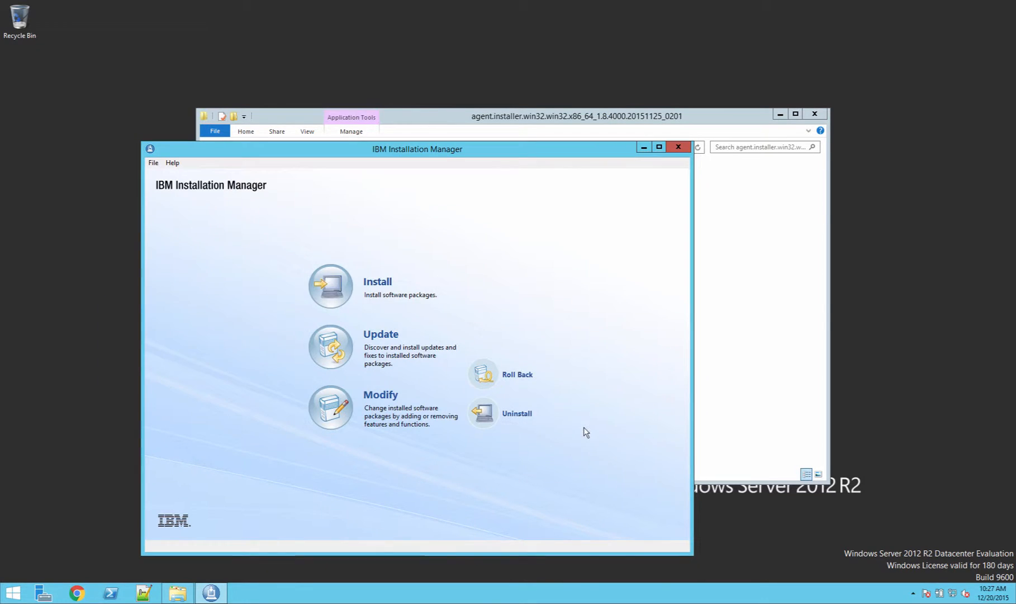
# Start a package installation with IBM WebSphere Application Server Liberty Core 8.5.5.5 selected and accept its license agreement
pyautogui.click(330, 288)
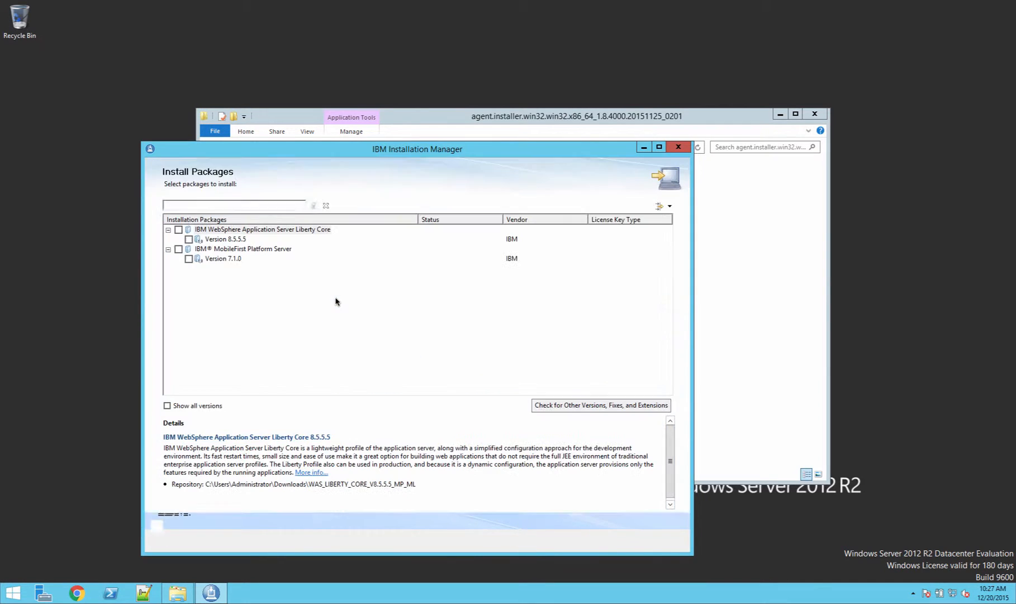
pyautogui.click(178, 230)
pyautogui.click(553, 525)
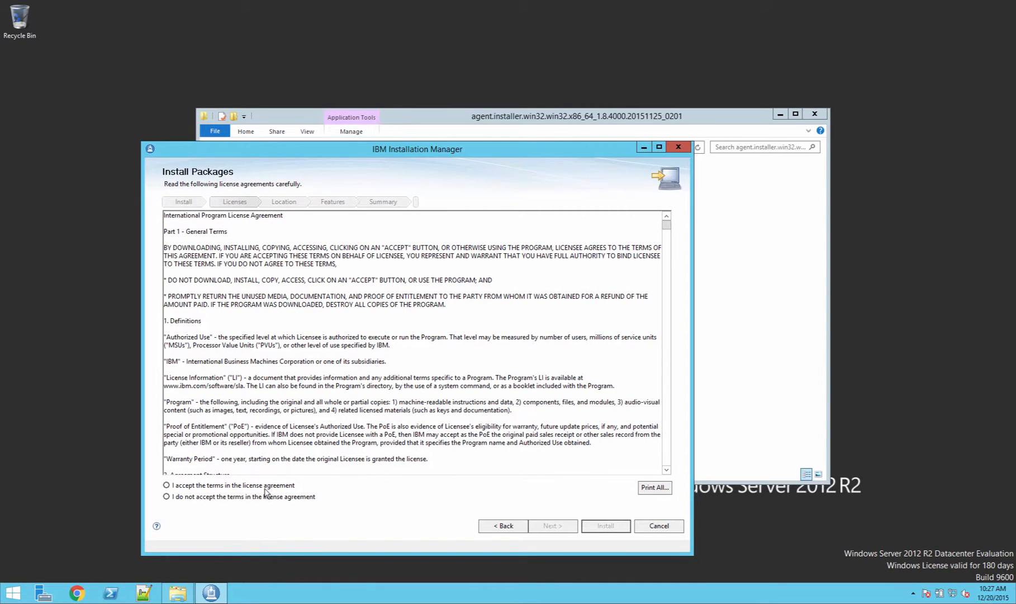
pyautogui.click(265, 486)
pyautogui.click(552, 526)
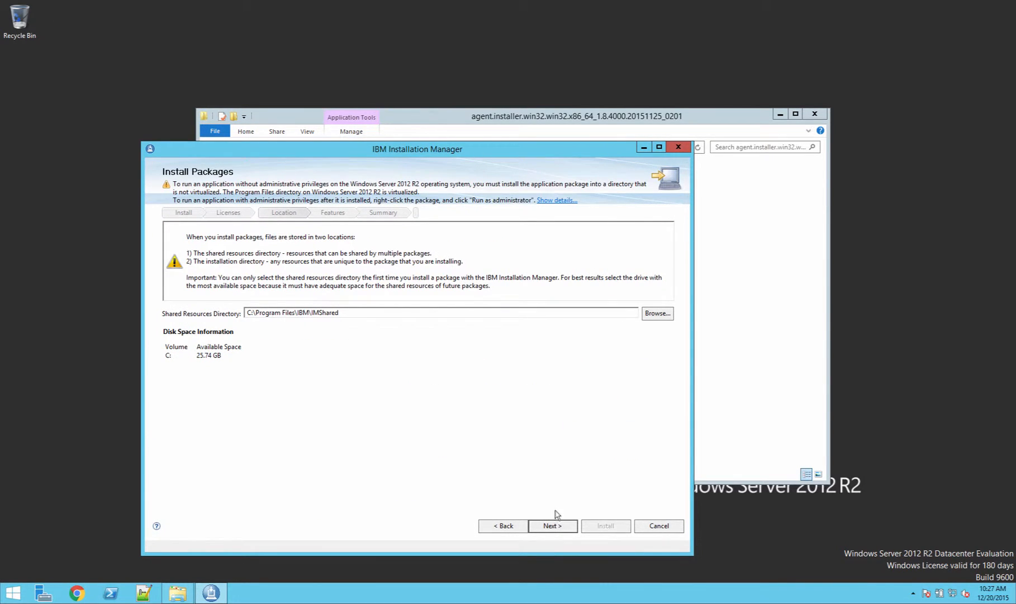
# Keep the default shared resources directory and set the Liberty installation directory to C:\Program Files\IBM\WebSphere\Liberty
pyautogui.click(568, 526)
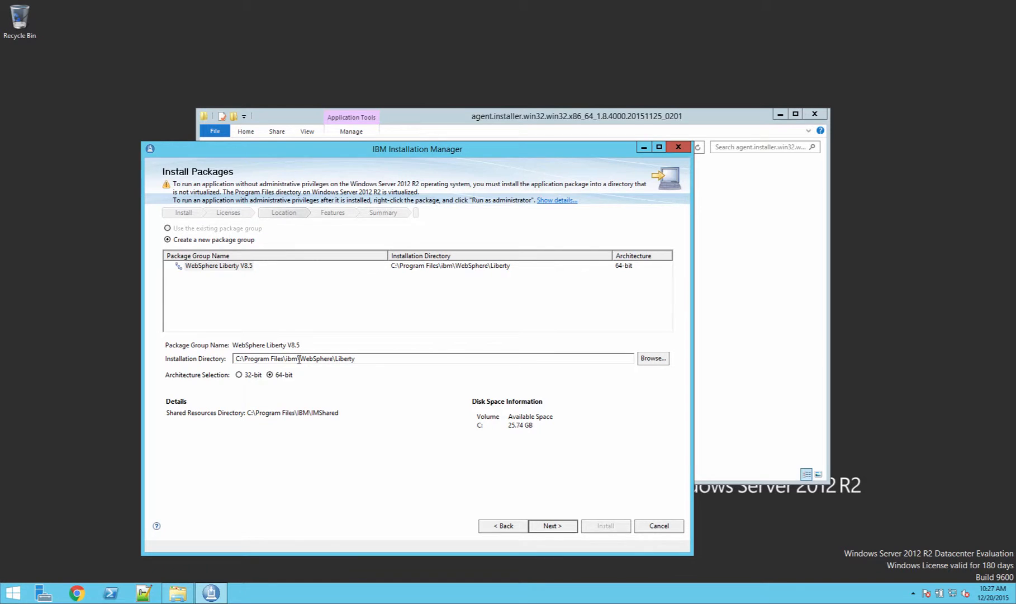
pyautogui.doubleClick(291, 358)
pyautogui.write('IBM')
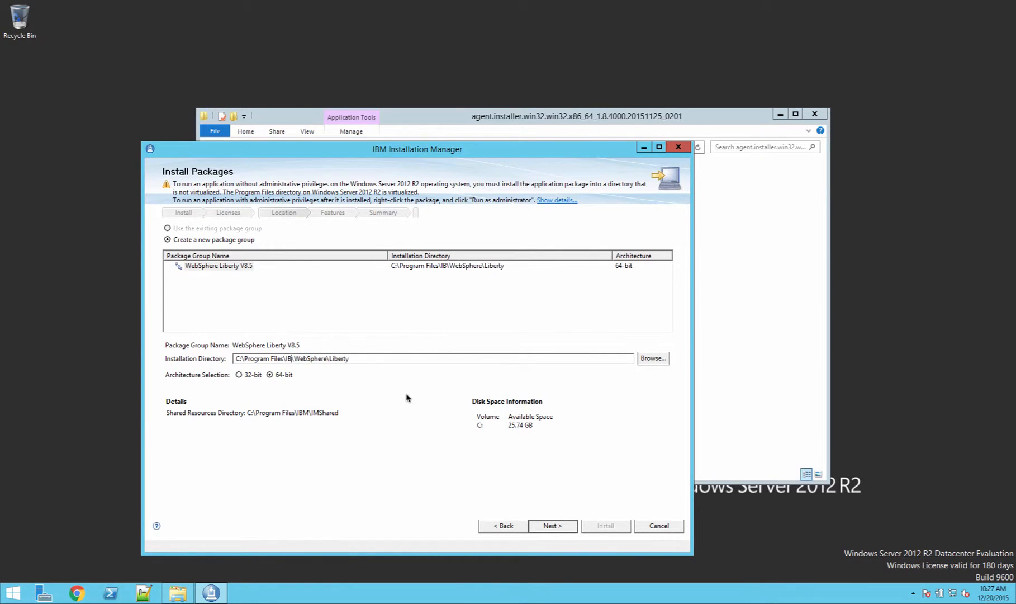
pyautogui.click(561, 527)
# Keep the default features, choose not to install additional assets, and complete the Liberty Core installation
pyautogui.click(552, 526)
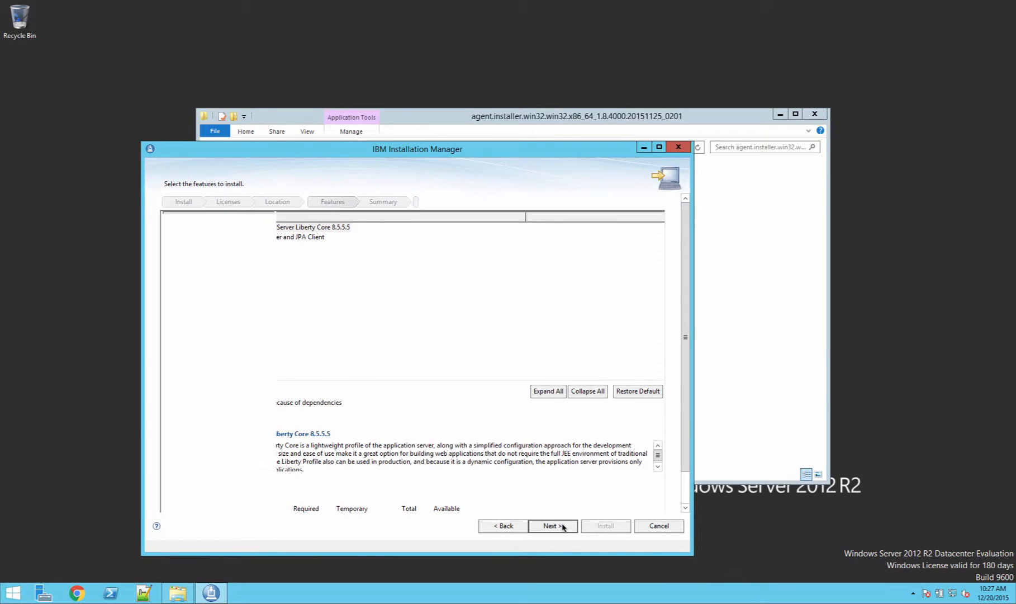
pyautogui.click(375, 284)
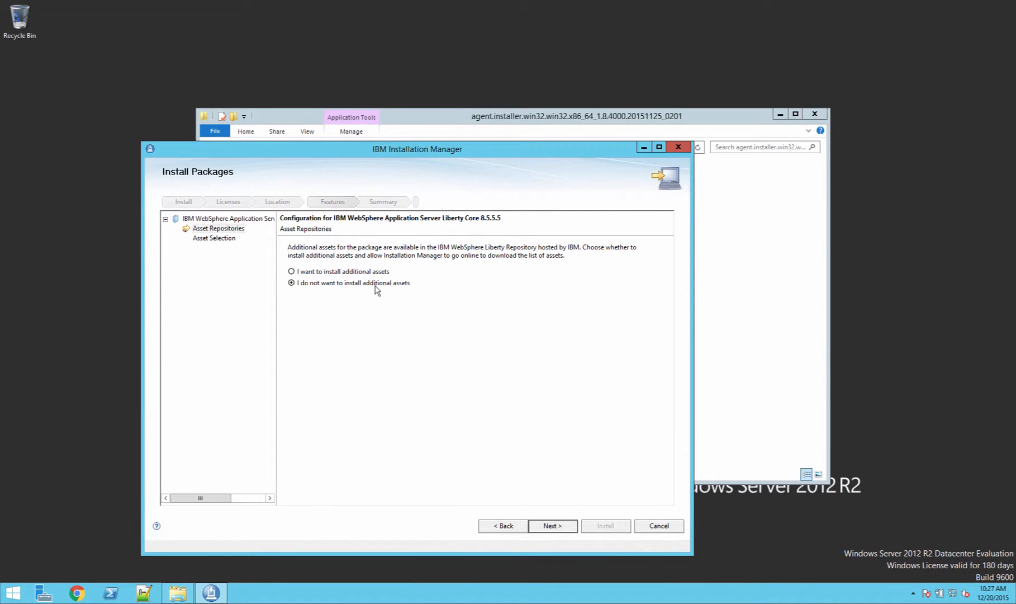
pyautogui.click(564, 527)
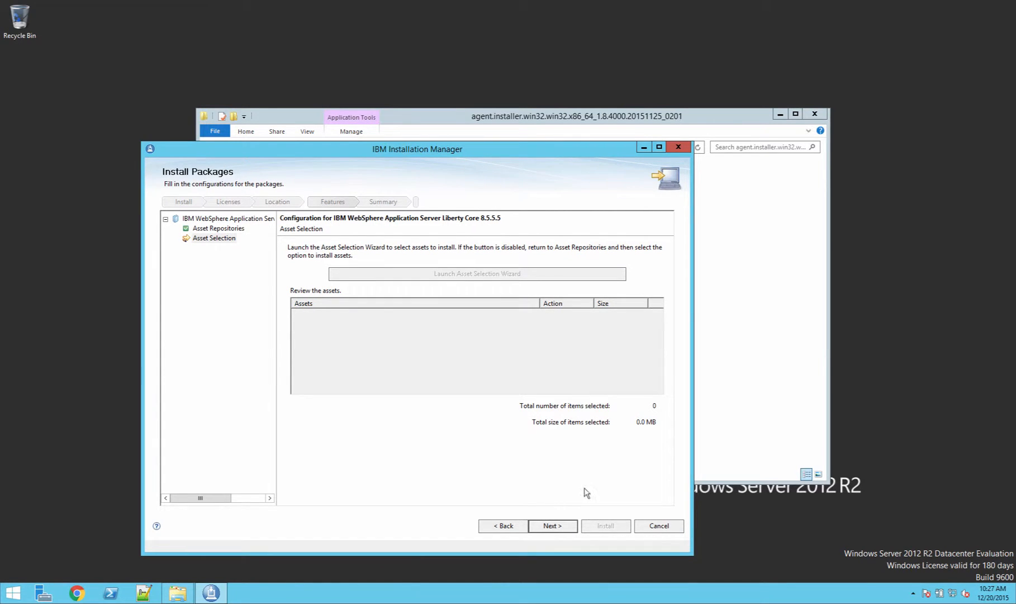
pyautogui.click(571, 527)
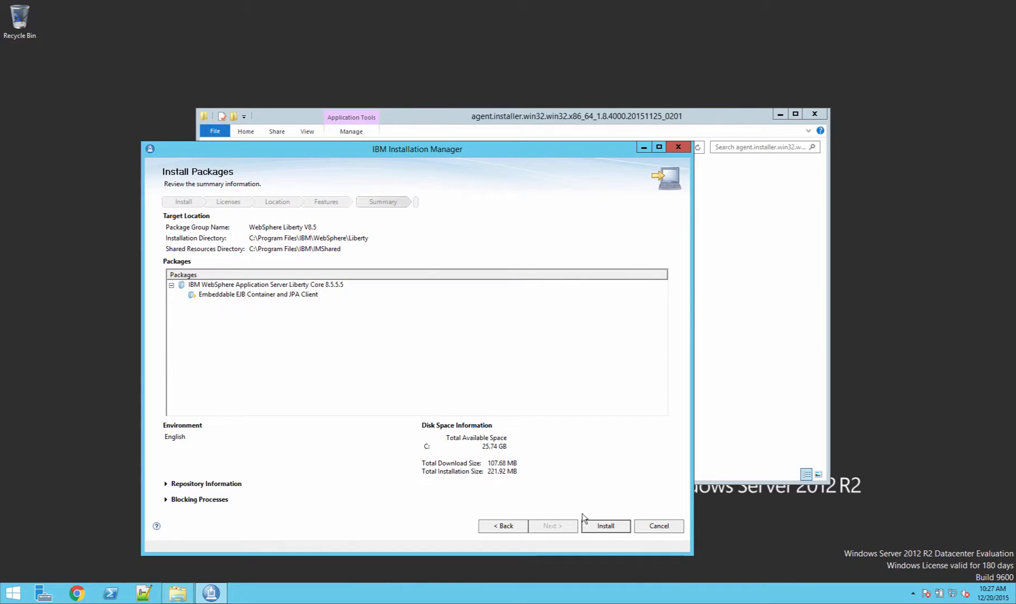
pyautogui.click(622, 528)
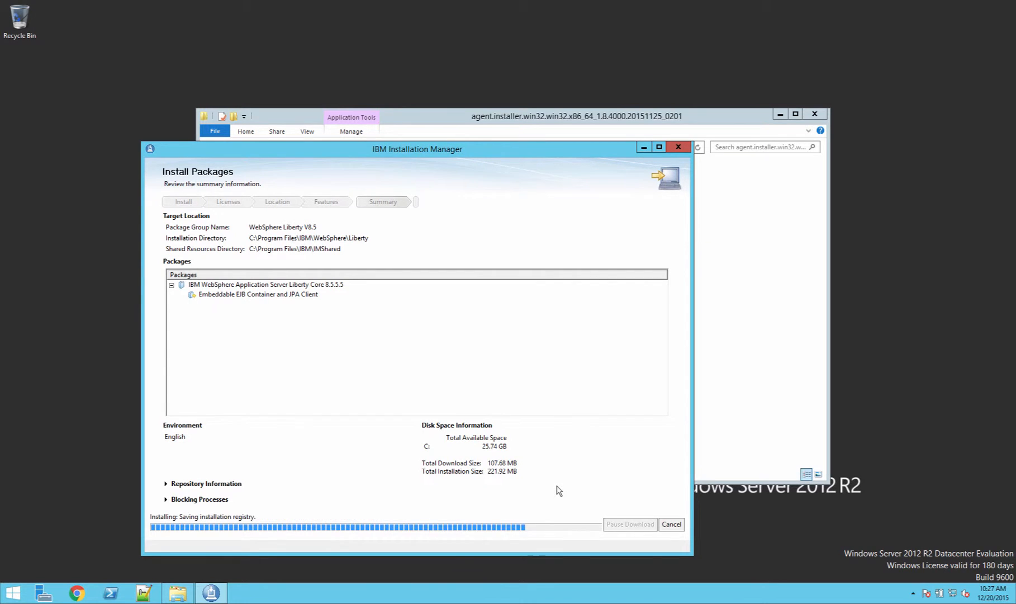
pyautogui.click(658, 529)
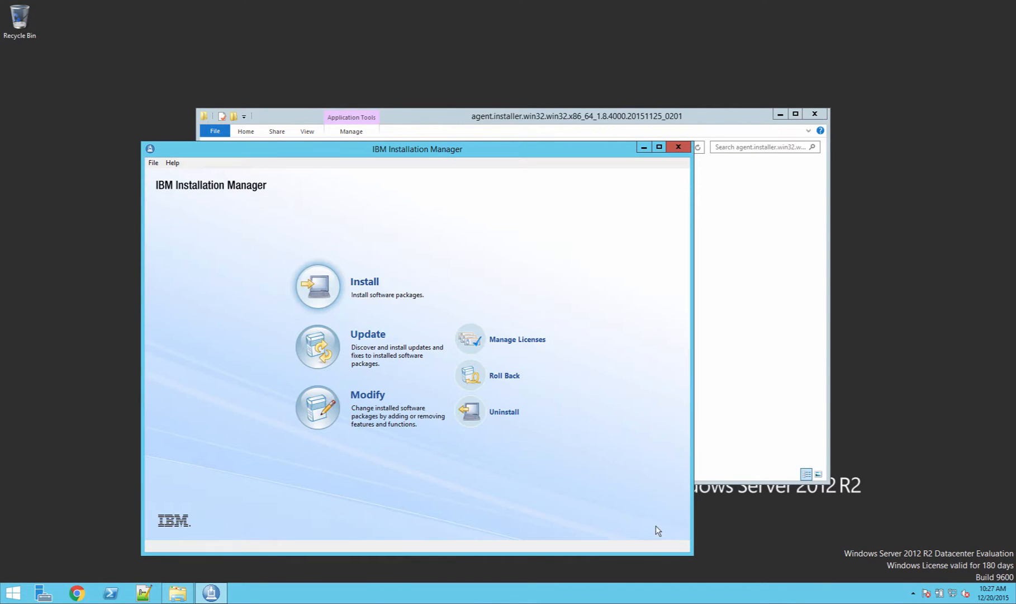
# Close IBM Installation Manager and open a Windows PowerShell window
pyautogui.click(679, 148)
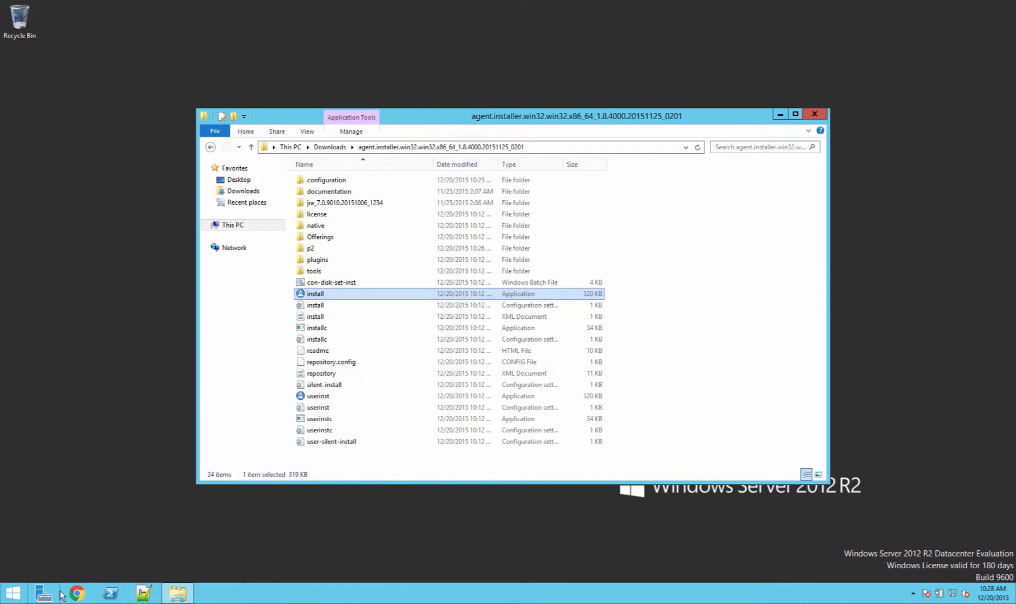
pyautogui.click(115, 594)
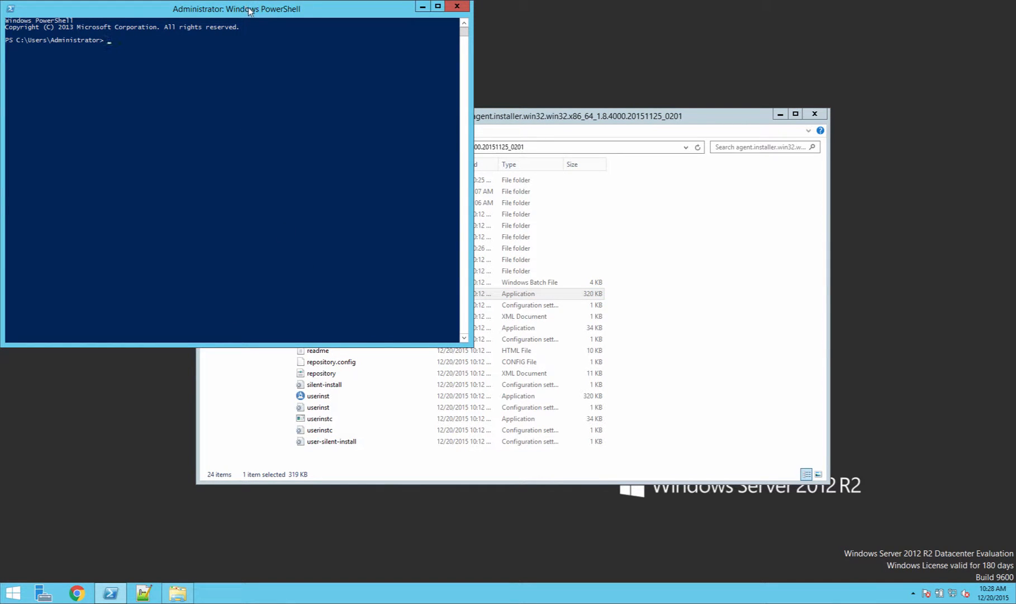
# Try to change the working directory to the Liberty bin folder with cd '..\..\Program Files\IBM\WebSphere\Liberty'\bin
pyautogui.moveTo(246, 8); pyautogui.dragTo(500, 106)
pyautogui.write('cd ..\\..')
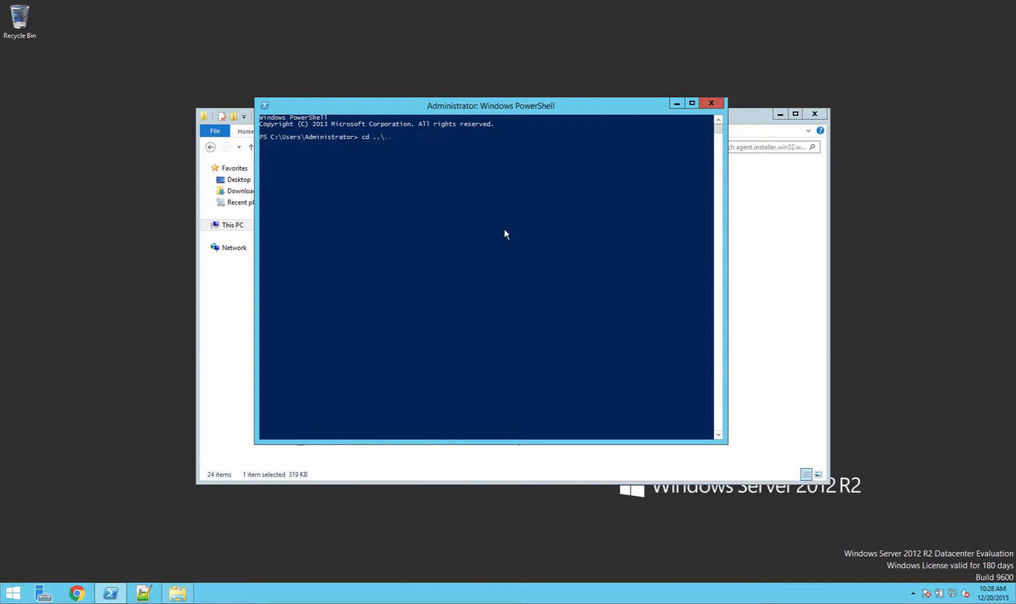
pyautogui.write(" '..\\..\\Pr")
pyautogui.press('Tab')
pyautogui.write('\\IBM\\W')
pyautogui.press('Tab')
pyautogui.write('L')
pyautogui.press('Tab')
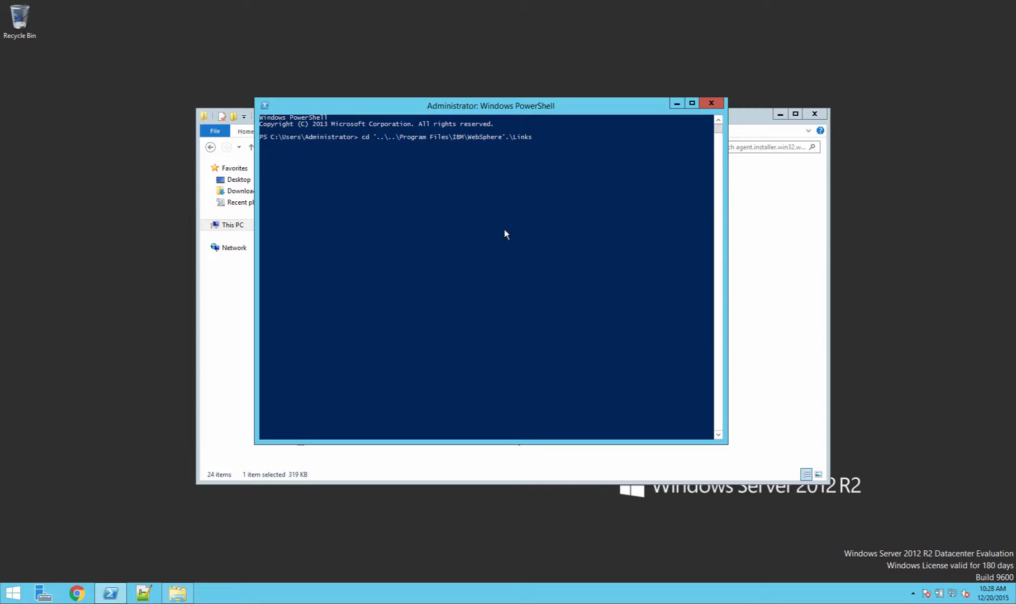
pyautogui.press('BackSpace')
pyautogui.press('BackSpace')
pyautogui.press('BackSpace')
pyautogui.press('BackSpace')
pyautogui.press('BackSpace')
pyautogui.press('BackSpace')
pyautogui.write('L')
pyautogui.press('Tab')
pyautogui.write('\\bin')
pyautogui.press('Return')
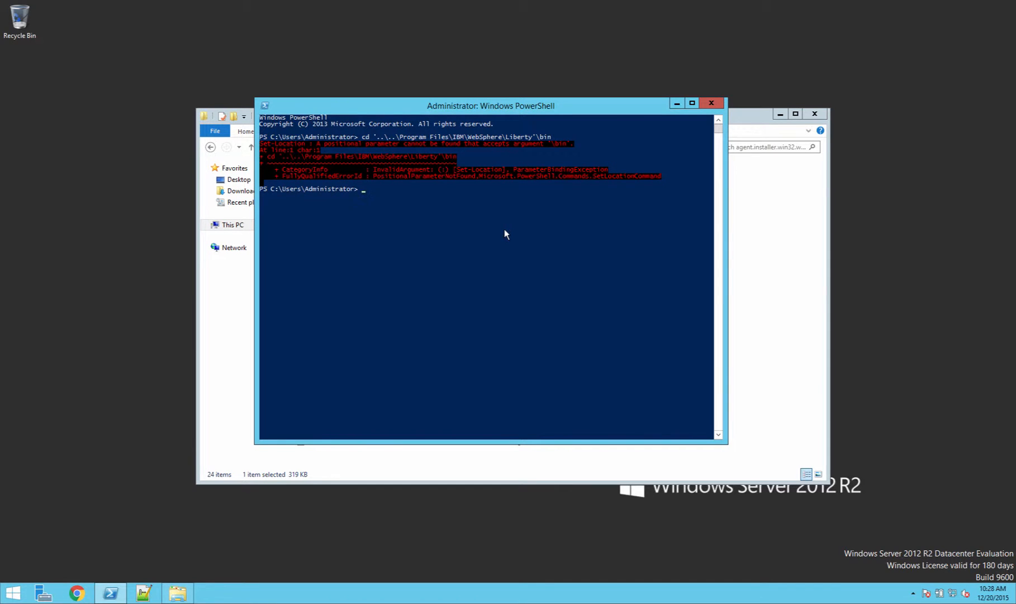
# Correct the previous cd command so \bin sits inside the quotes and change to C:\Program Files\IBM\WebSphere\Liberty\bin
pyautogui.press('Up')
pyautogui.press('BackSpace')
pyautogui.press('BackSpace')
pyautogui.press('BackSpace')
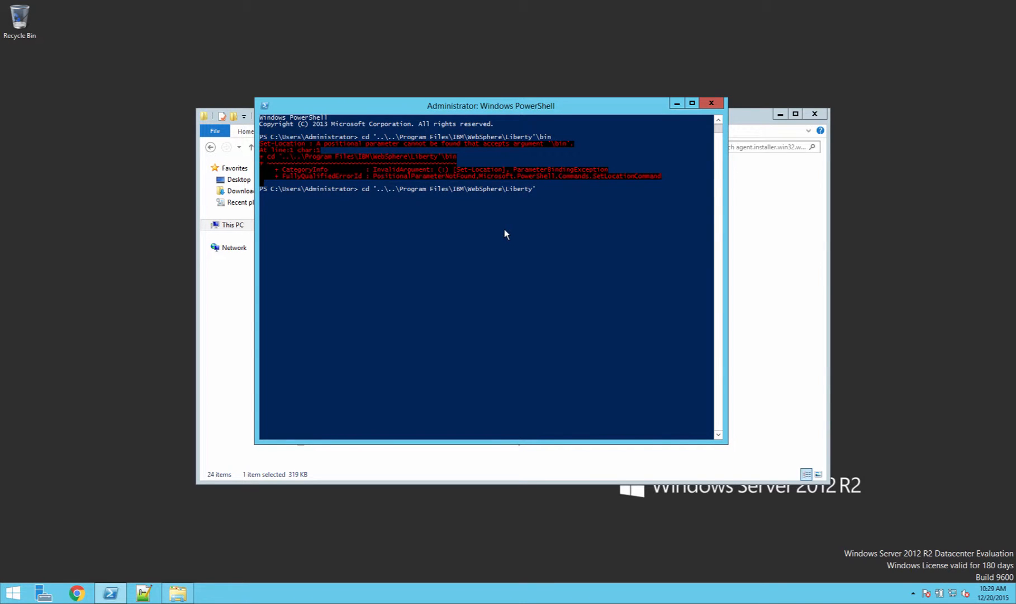
pyautogui.press('BackSpace')
pyautogui.write("\\bin'")
pyautogui.press('Return')
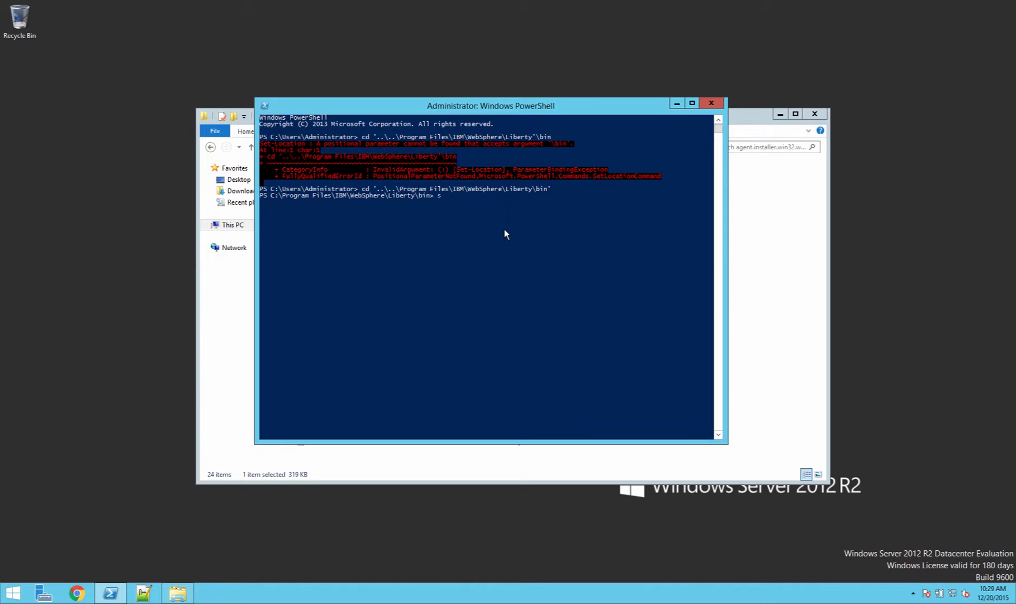
# Create two Liberty servers named mfp and analytics with the server create command
pyautogui.write('s')
pyautogui.press('Tab')
pyautogui.press('Tab')
pyautogui.press('Tab')
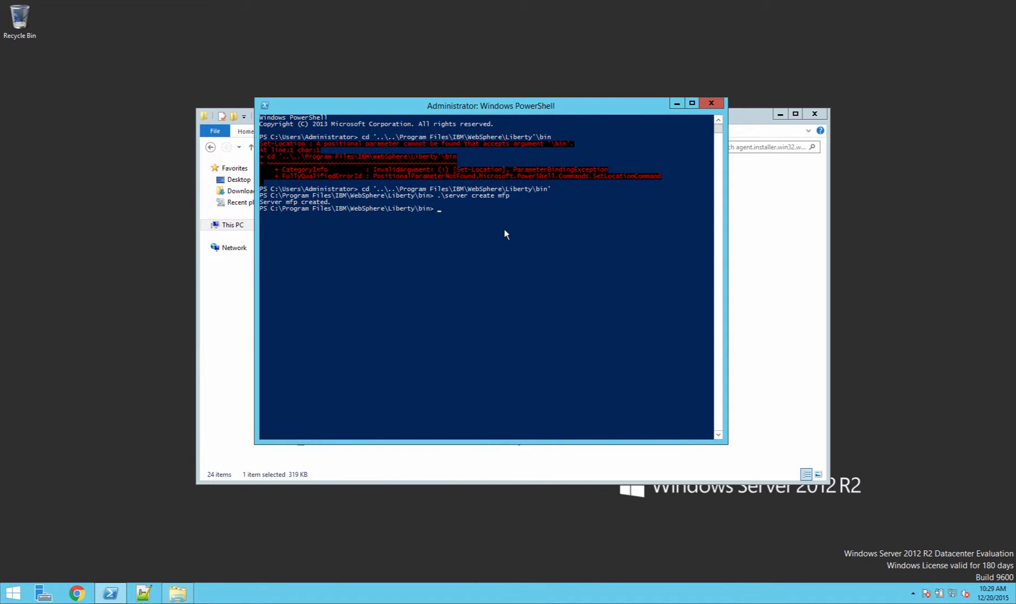
pyautogui.press('Up')
pyautogui.press('Return')
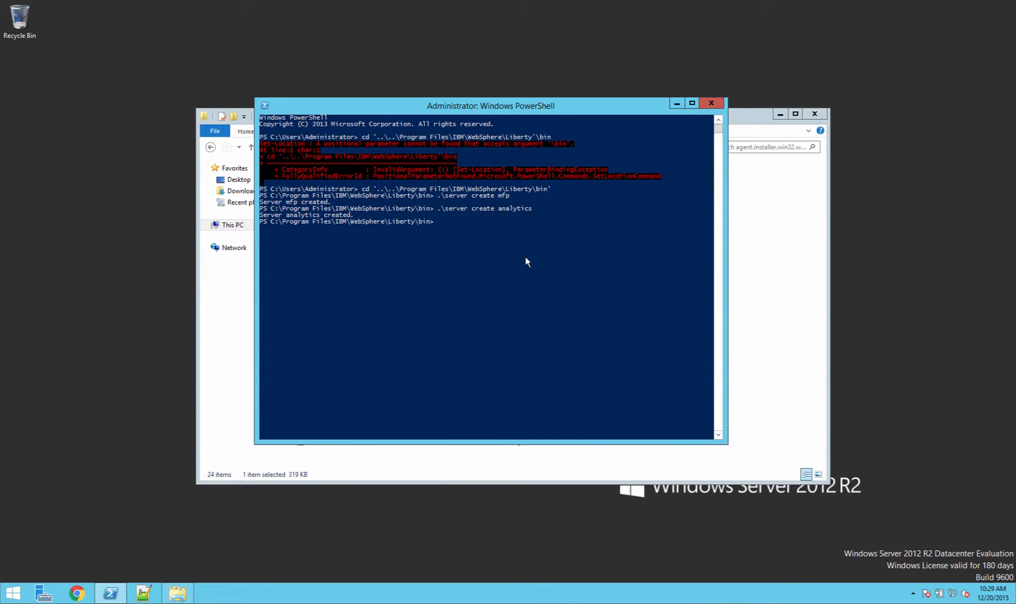
# Switch to File Explorer and open the folder C:\Program Files\IBM\WebSphere\Liberty\usr\servers\mfp
pyautogui.click(802, 202)
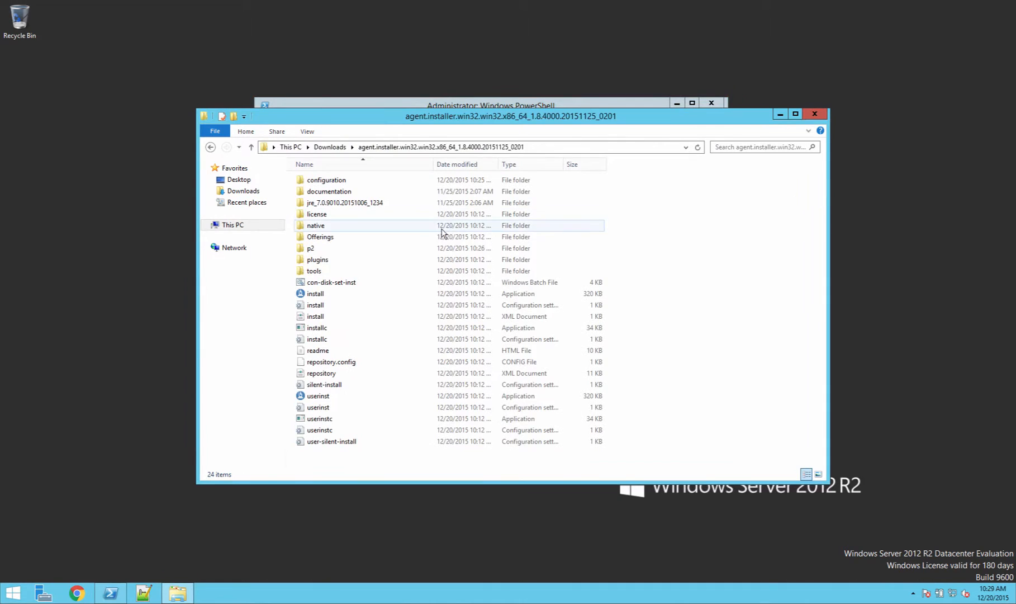
pyautogui.click(258, 226)
pyautogui.click(384, 262)
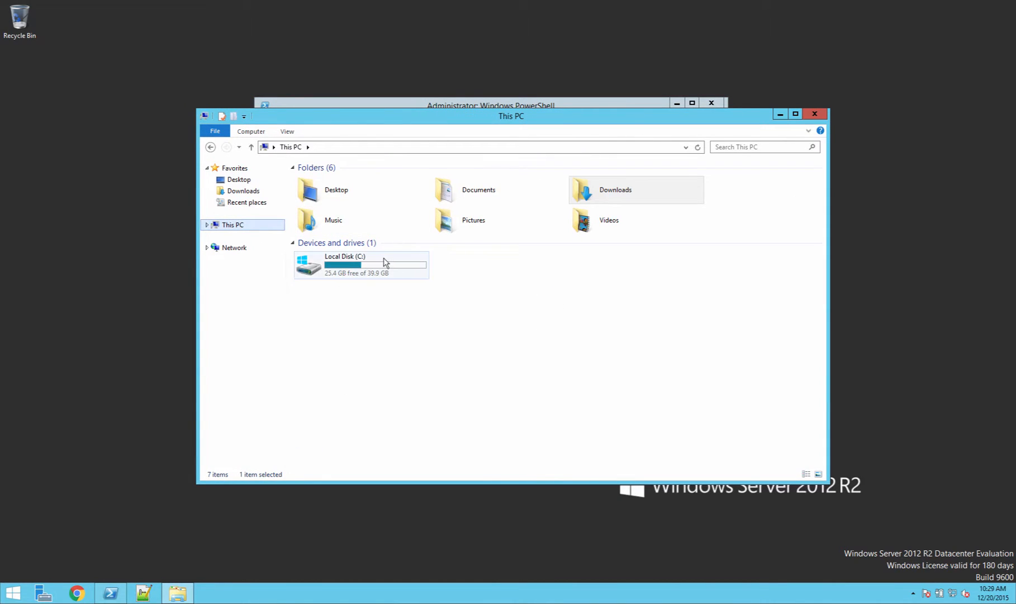
pyautogui.doubleClick(385, 262)
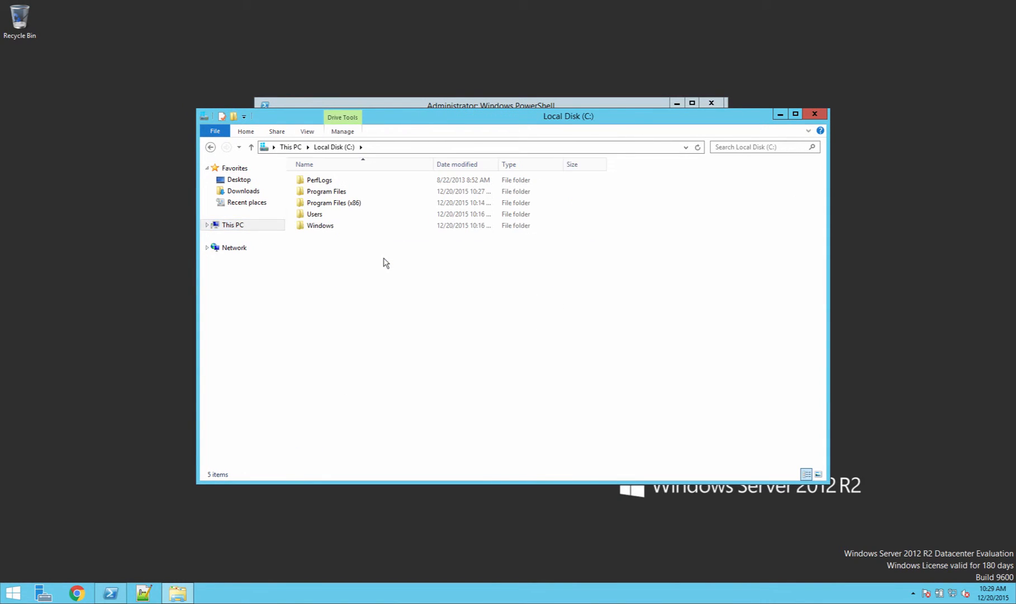
pyautogui.doubleClick(338, 193)
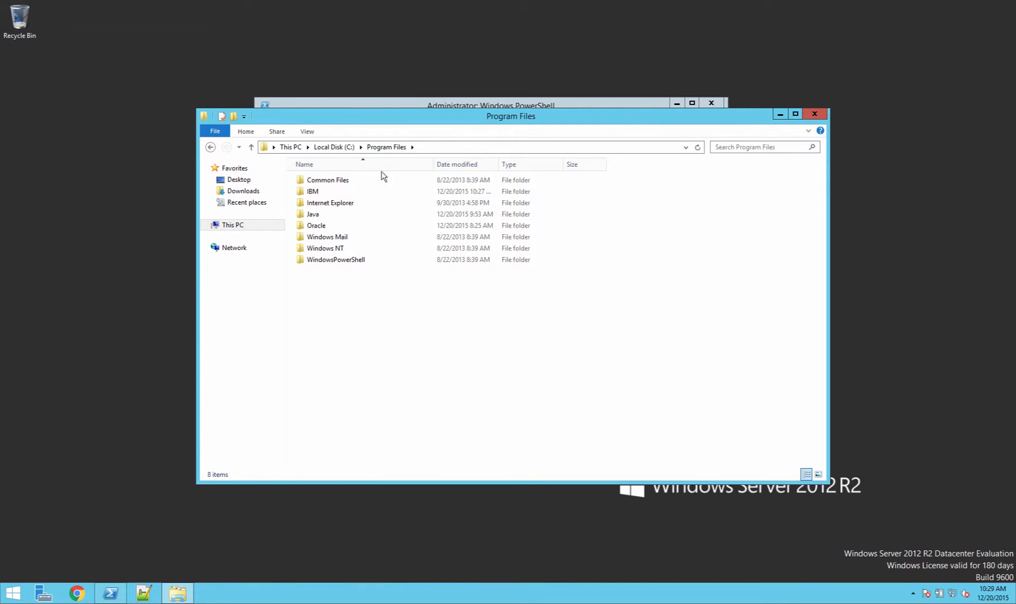
pyautogui.doubleClick(316, 191)
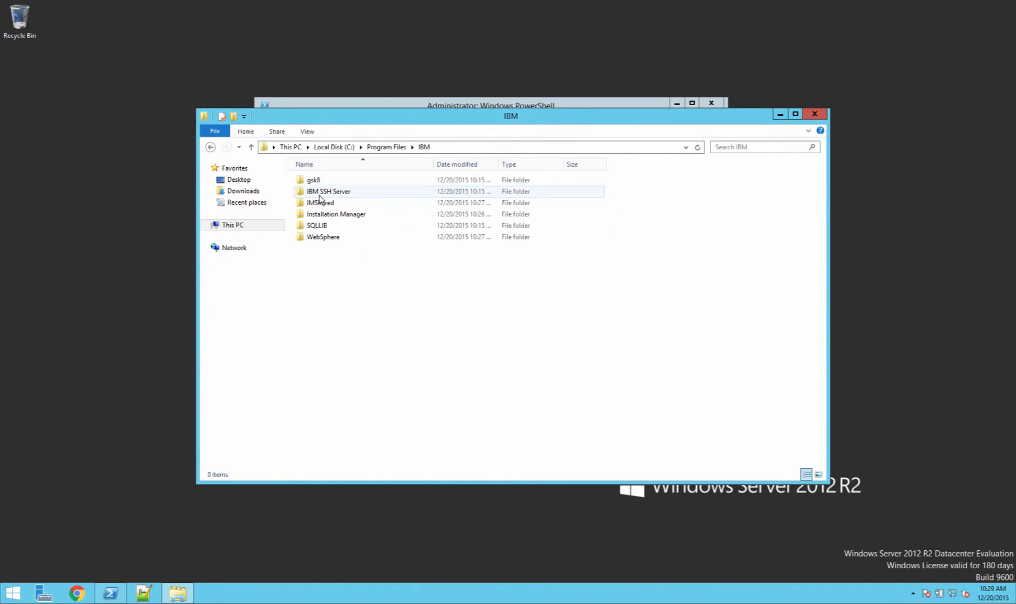
pyautogui.doubleClick(330, 237)
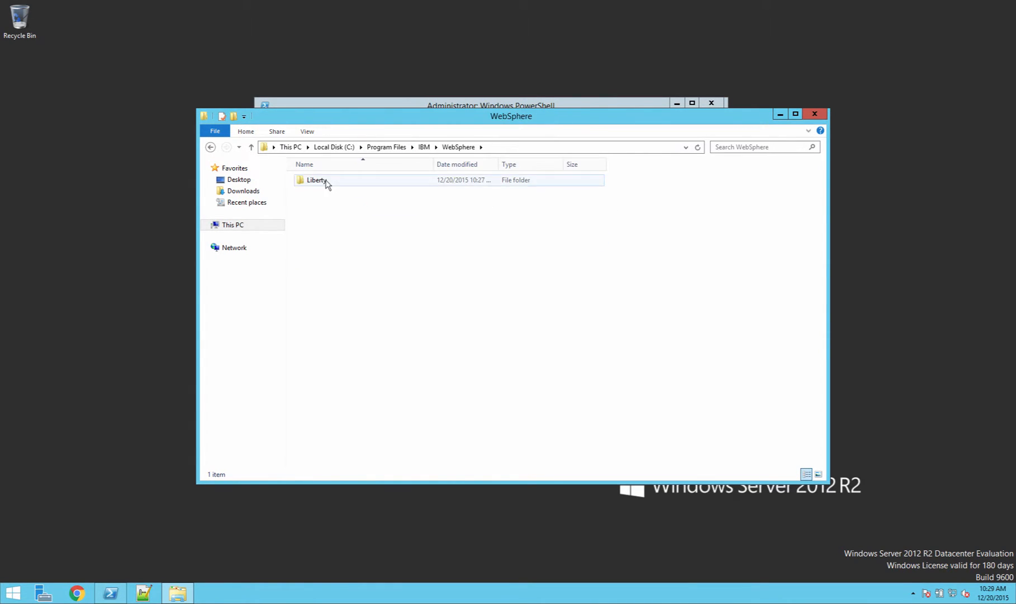
pyautogui.doubleClick(327, 182)
pyautogui.doubleClick(329, 248)
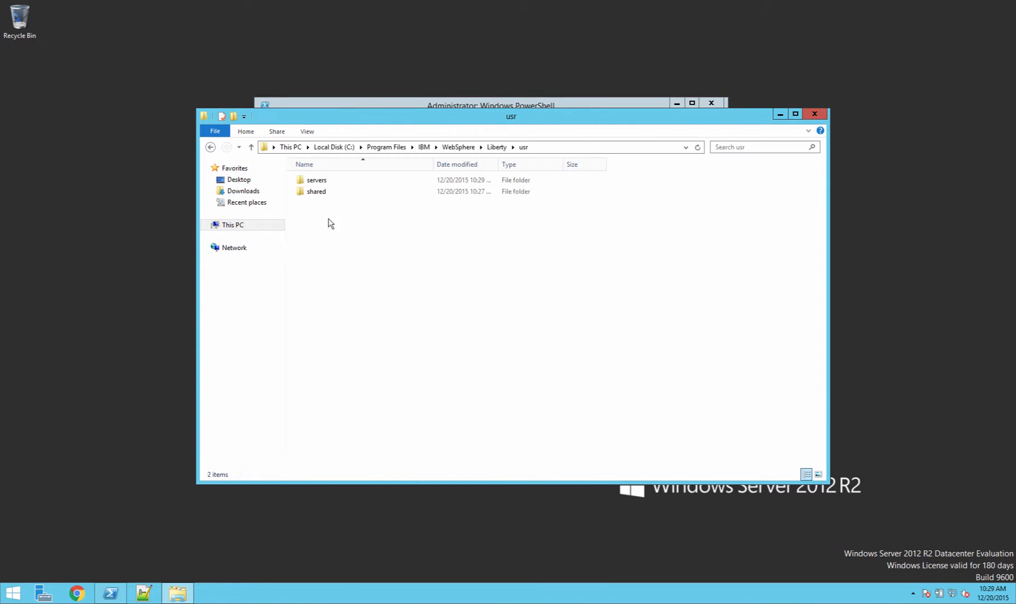
pyautogui.doubleClick(328, 183)
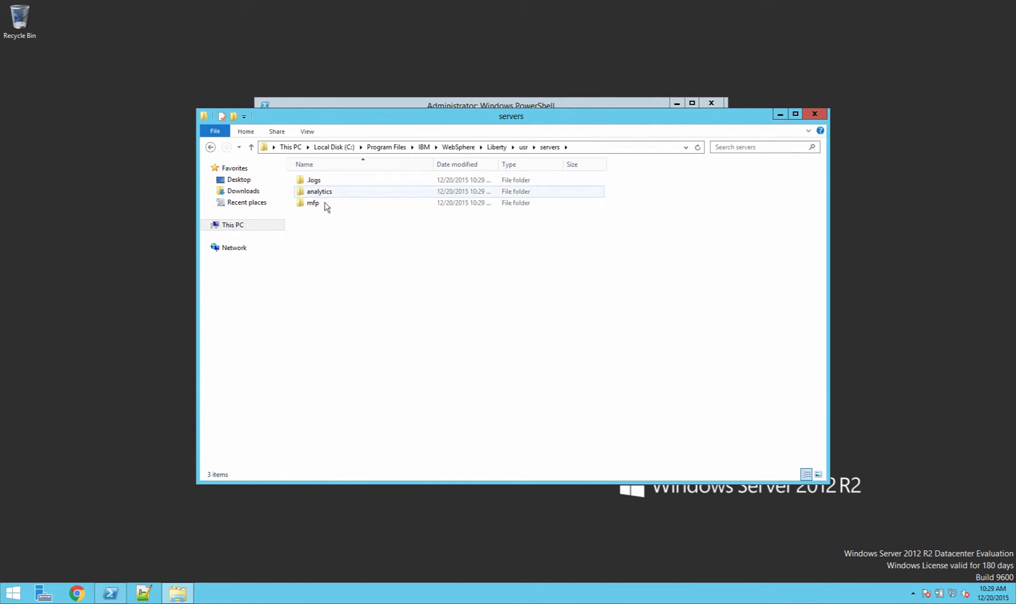
pyautogui.doubleClick(327, 205)
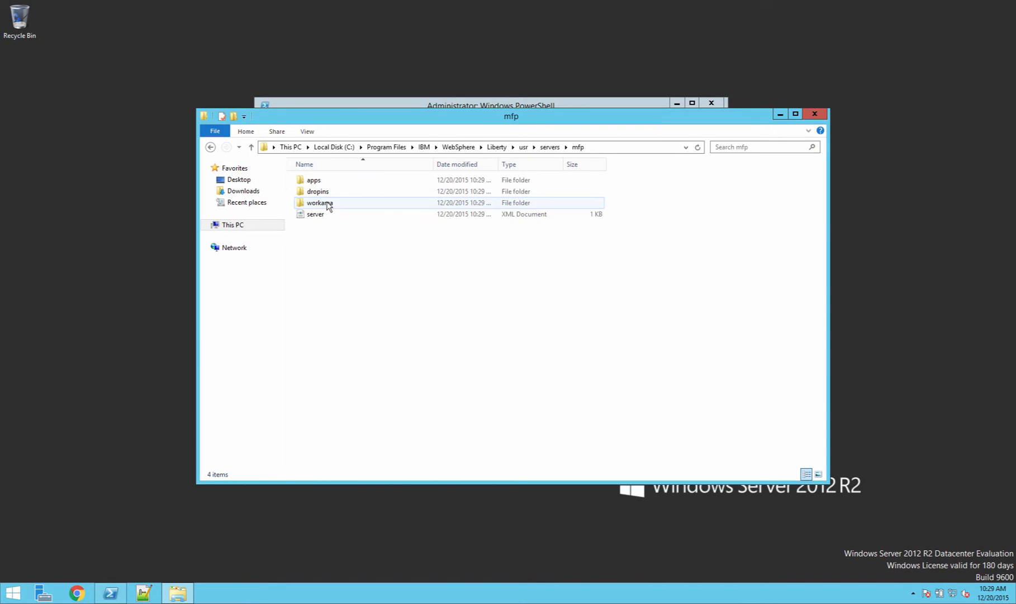
# Edit the mfp server.xml in Notepad++, add host="*" to the httpEndpoint element, then save the file and close the editor
pyautogui.rightClick(329, 215)
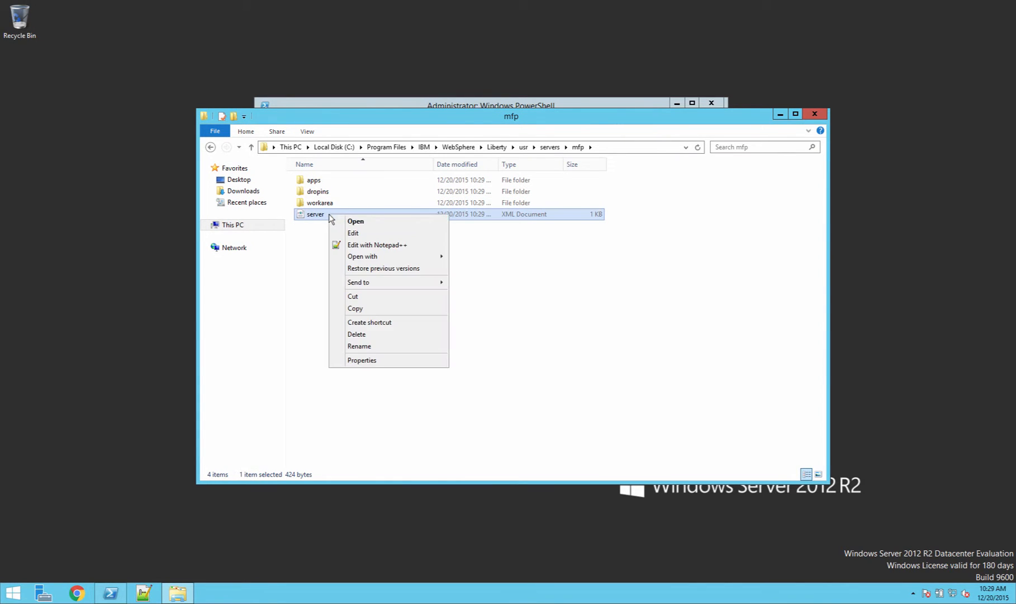
pyautogui.click(385, 246)
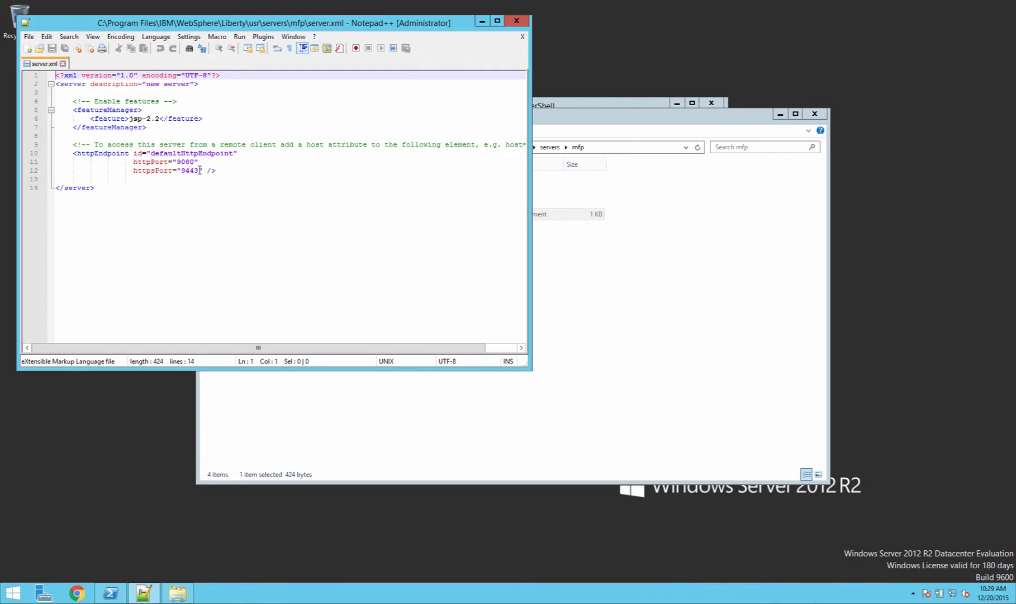
pyautogui.click(206, 170)
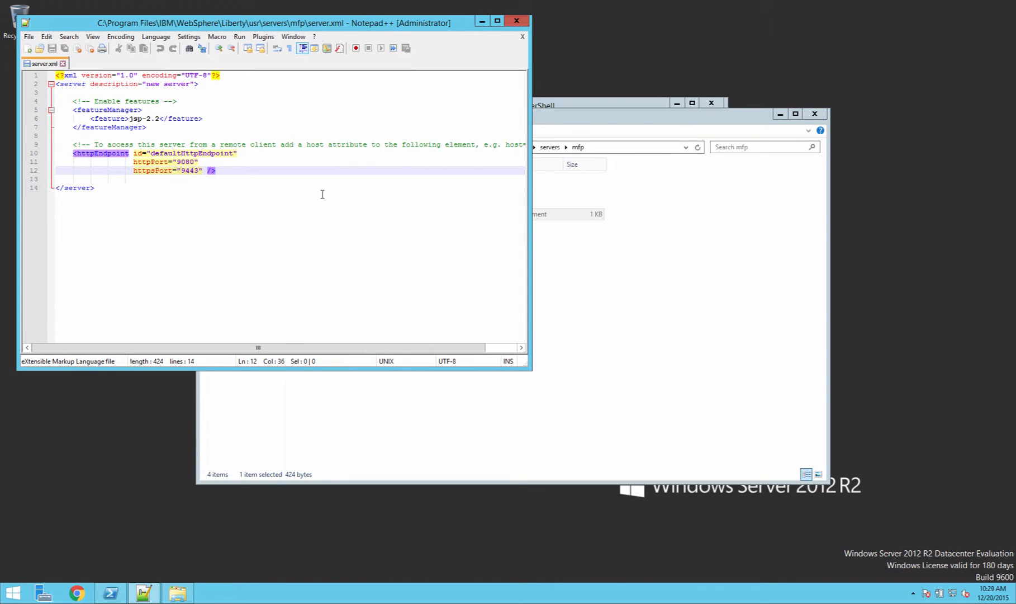
pyautogui.write('host=')
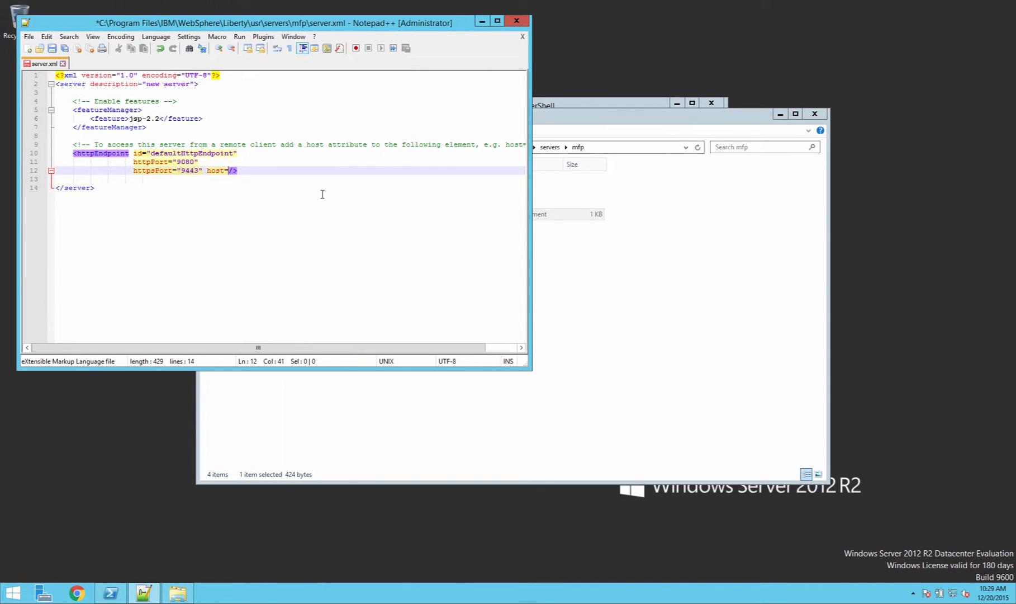
pyautogui.write('""*')
pyautogui.moveTo(98, 153); pyautogui.dragTo(133, 153)
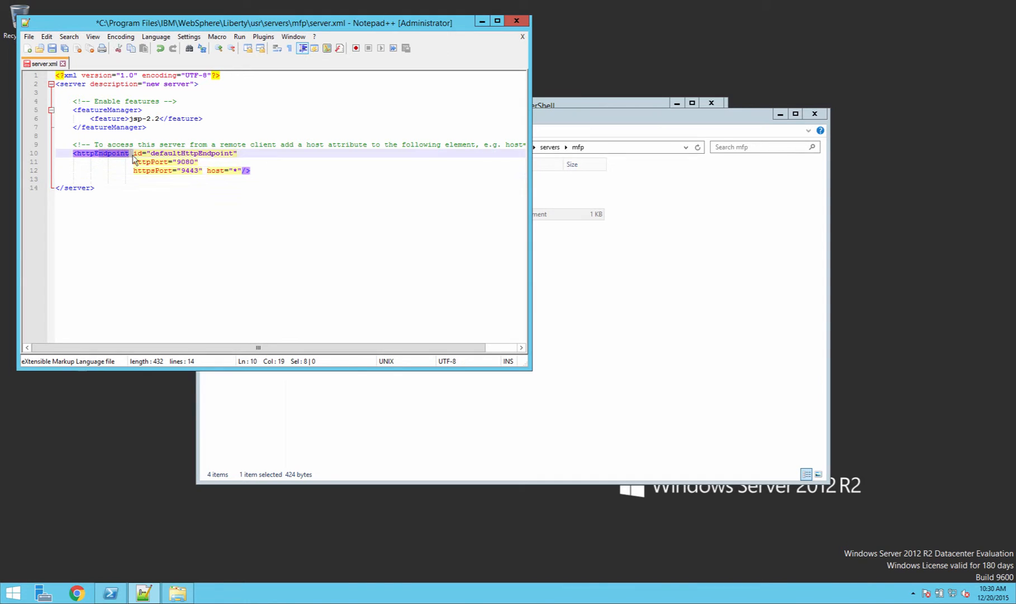
pyautogui.click(53, 49)
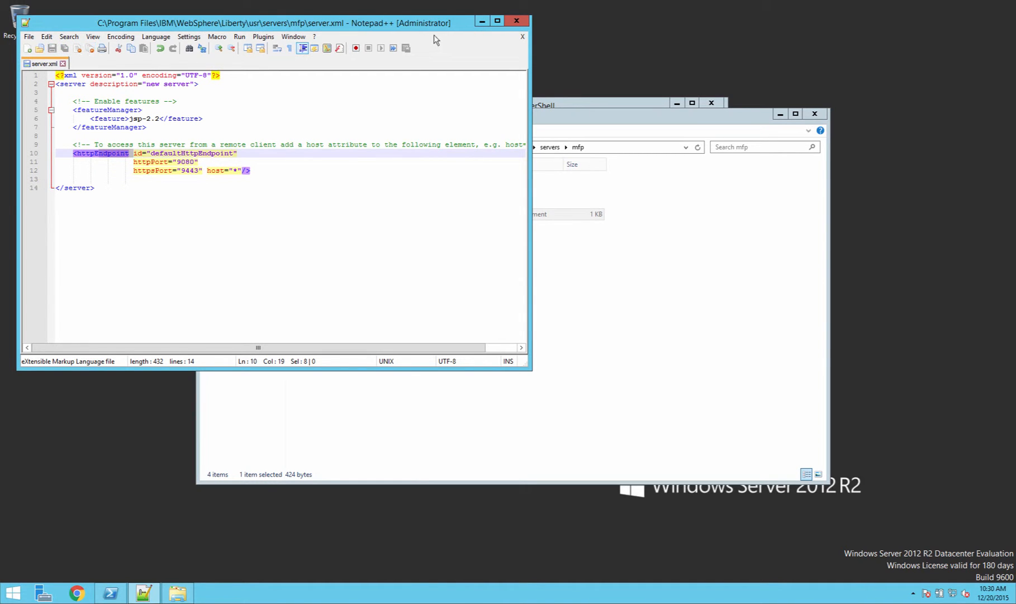
pyautogui.click(517, 21)
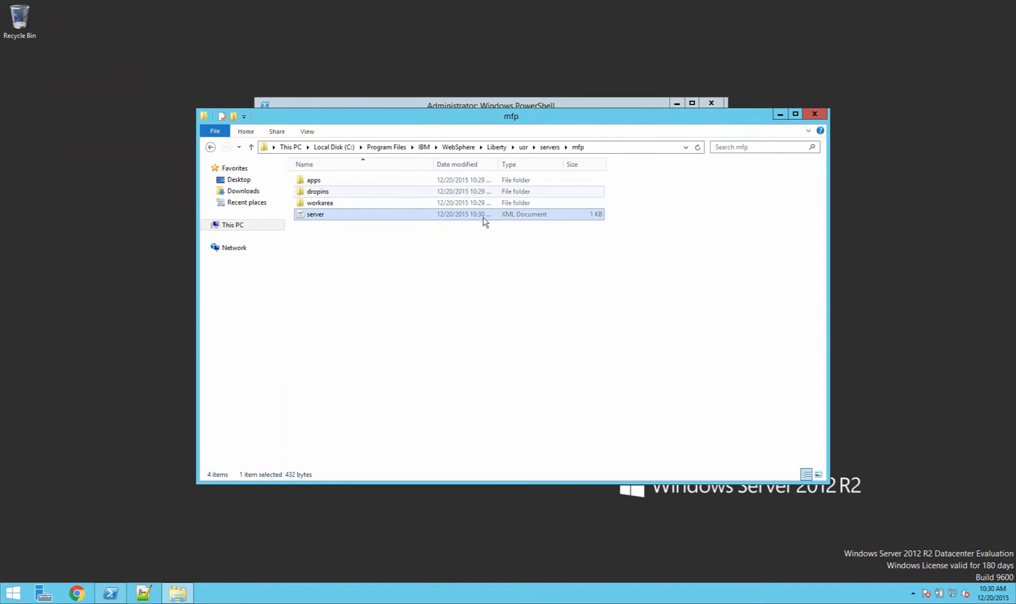
# Open the analytics server's server.xml in Notepad++ and add host="*" to its httpEndpoint element
pyautogui.click(549, 147)
pyautogui.doubleClick(331, 193)
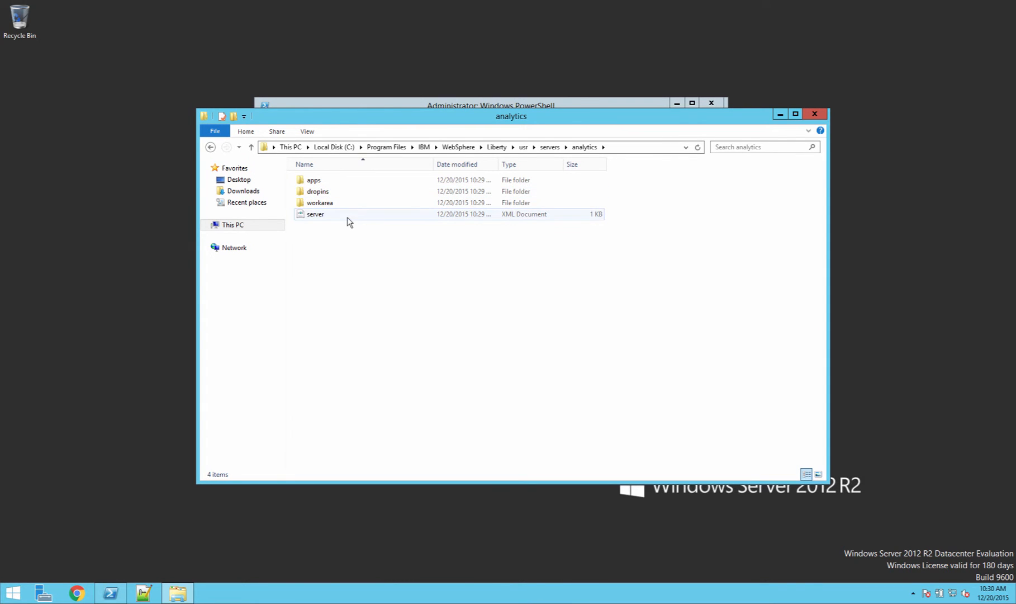
pyautogui.click(327, 217)
pyautogui.rightClick(327, 217)
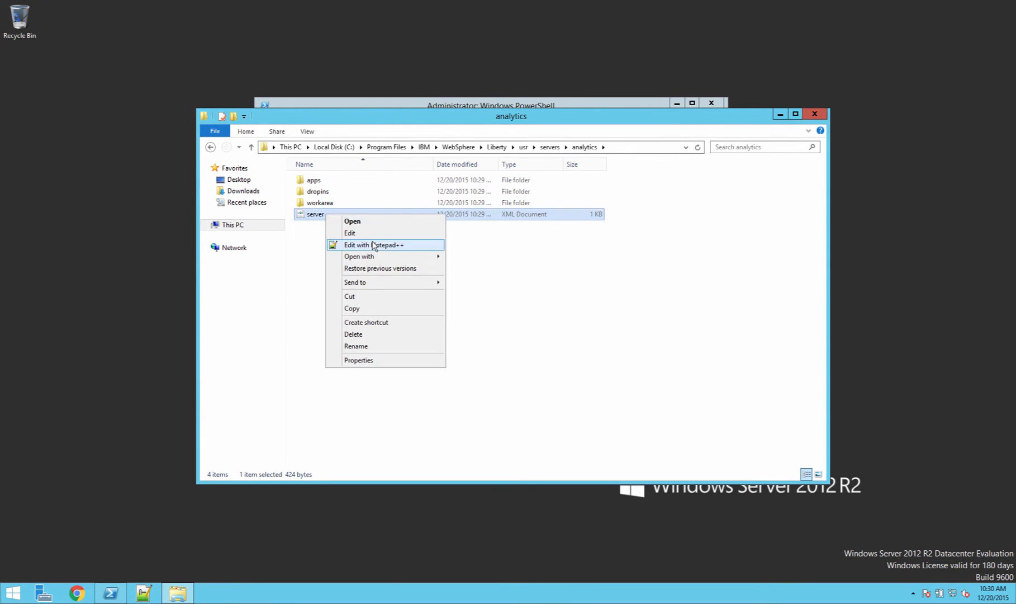
pyautogui.click(375, 246)
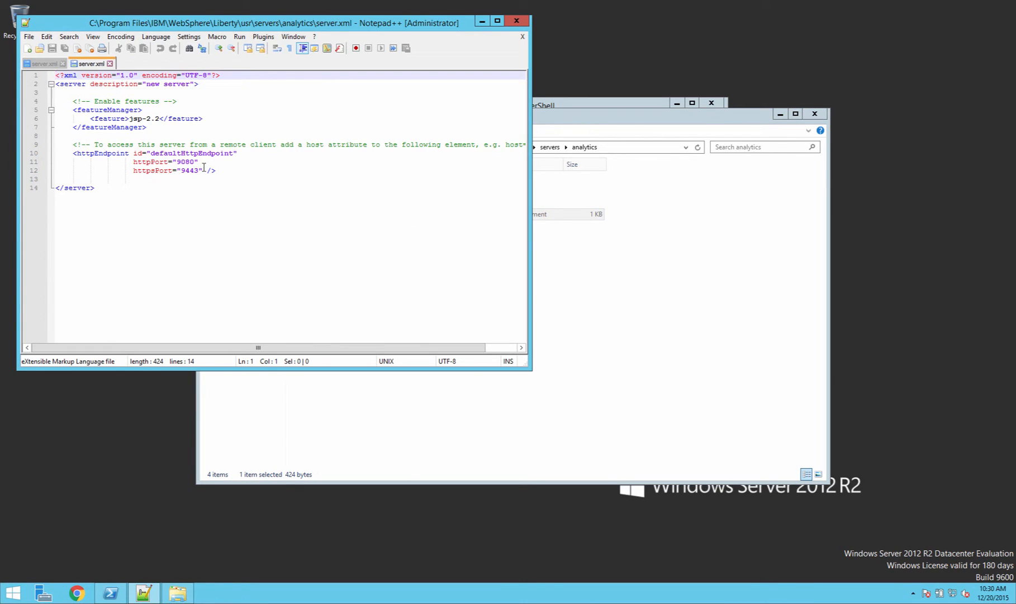
pyautogui.click(203, 171)
pyautogui.write('host="" ')
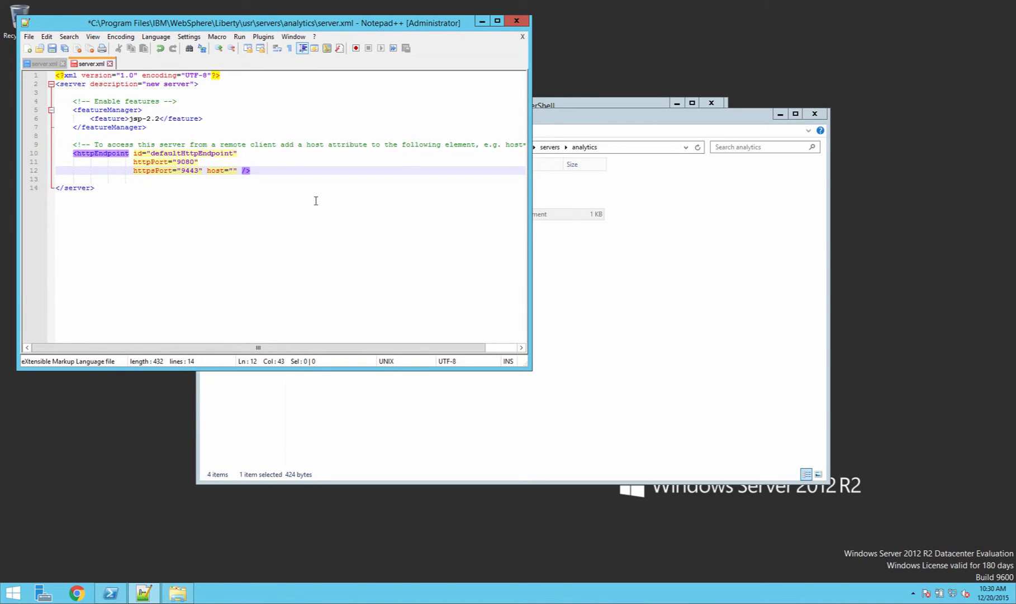
pyautogui.write('*')
# Set the analytics httpPort to 9081 and httpsPort to 9444, then save the file and close the editor
pyautogui.moveTo(195, 162); pyautogui.dragTo(192, 162)
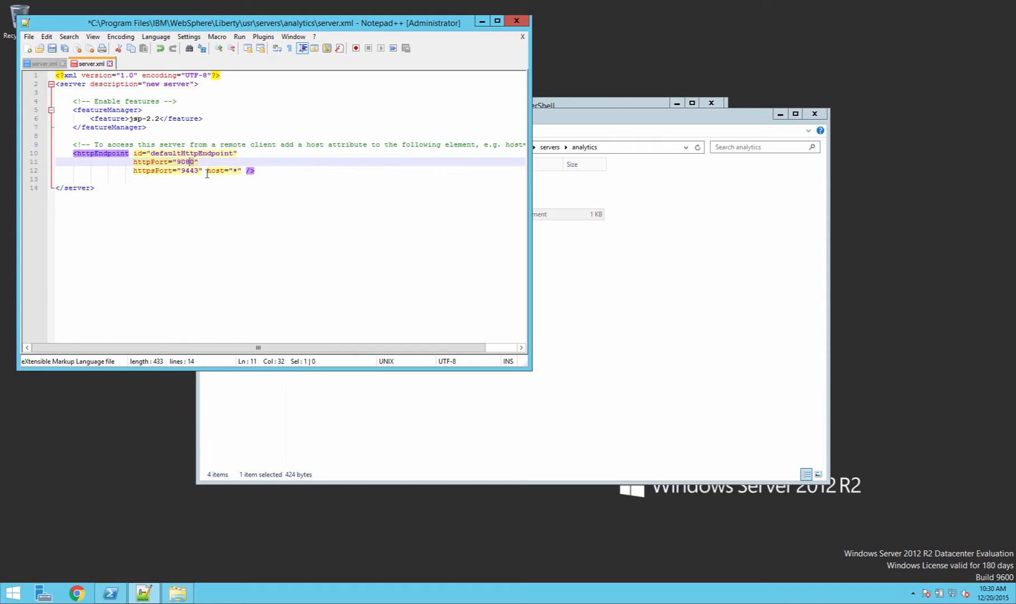
pyautogui.write('1')
pyautogui.moveTo(199, 171); pyautogui.dragTo(195, 170)
pyautogui.write('4')
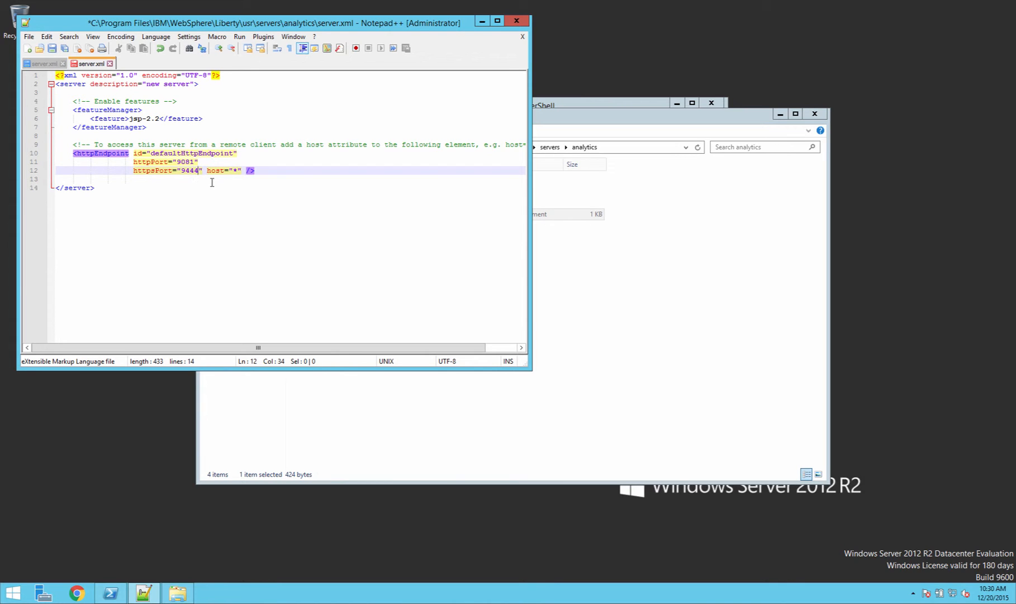
pyautogui.click(53, 48)
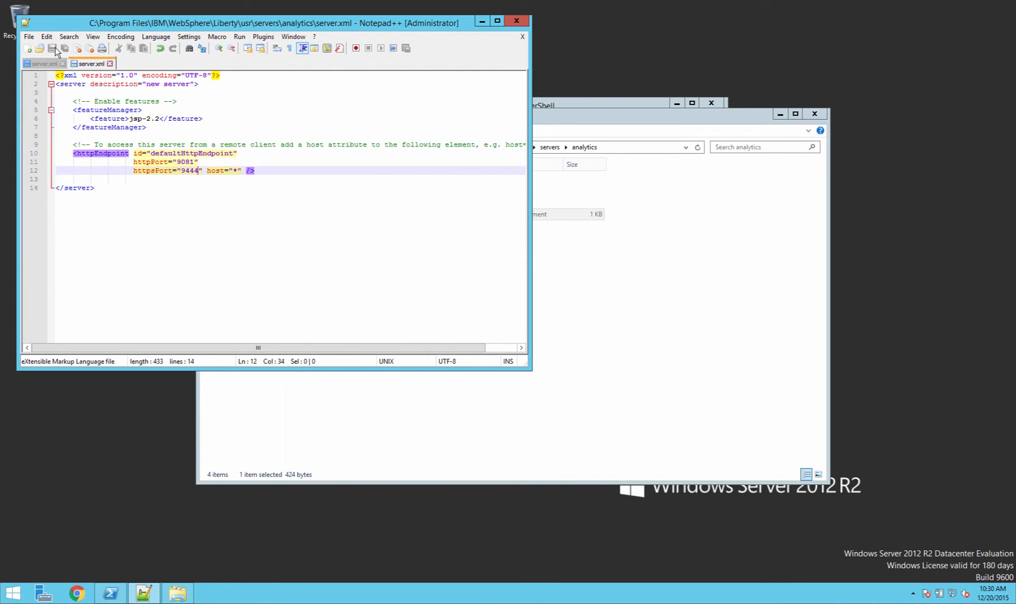
pyautogui.click(516, 22)
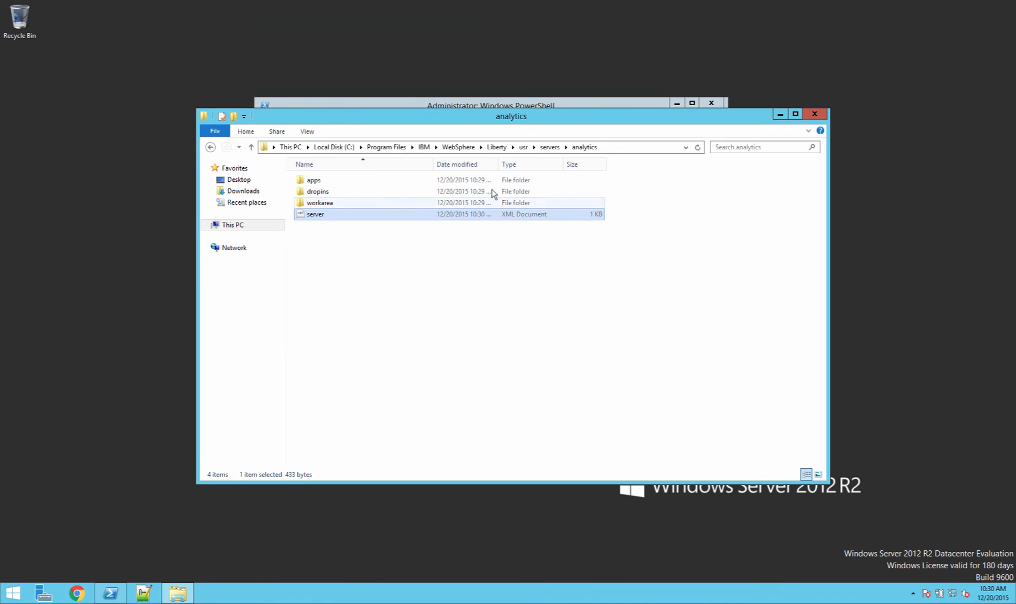
# Switch back to PowerShell and start the analytics server with .\server start analytics
pyautogui.click(544, 101)
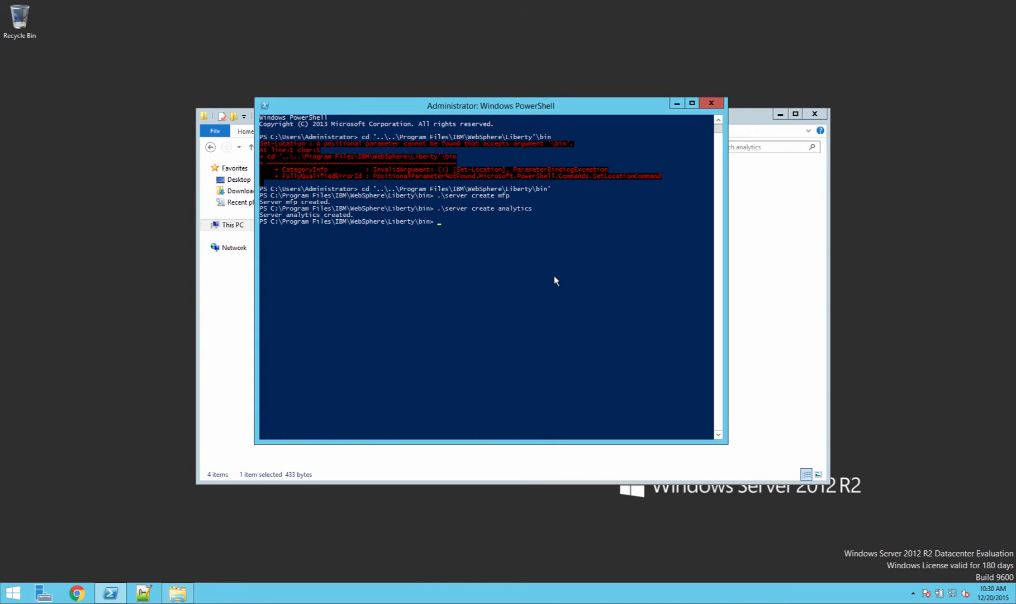
pyautogui.press('Up')
pyautogui.press('Left')
pyautogui.press('Left')
pyautogui.press('Left')
pyautogui.press('Left')
pyautogui.press('Left')
pyautogui.press('Left')
pyautogui.press('Left')
pyautogui.press('Left')
pyautogui.press('Left')
pyautogui.press('Left')
pyautogui.press('BackSpace')
pyautogui.press('BackSpace')
pyautogui.press('BackSpace')
pyautogui.press('BackSpace')
pyautogui.press('BackSpace')
pyautogui.write('start')
pyautogui.press('Return')
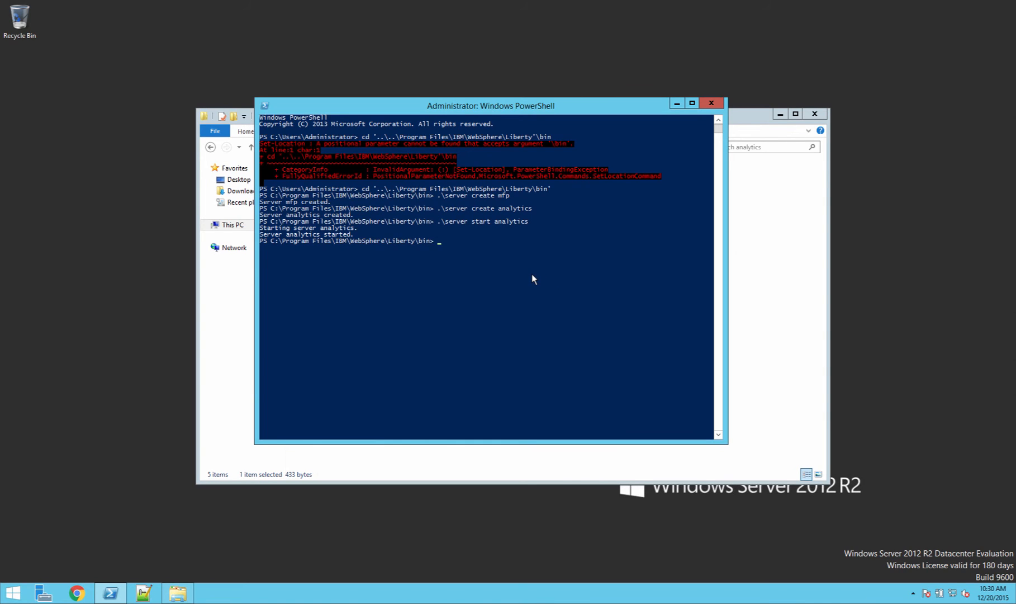
# Start the mfp server with .\server start mfp
pyautogui.press('Up')
pyautogui.press('BackSpace')
pyautogui.press('BackSpace')
pyautogui.press('BackSpace')
pyautogui.press('BackSpace')
pyautogui.press('BackSpace')
pyautogui.press('BackSpace')
pyautogui.press('BackSpace')
pyautogui.press('BackSpace')
pyautogui.press('BackSpace')
pyautogui.write('mfp')
pyautogui.press('Return')
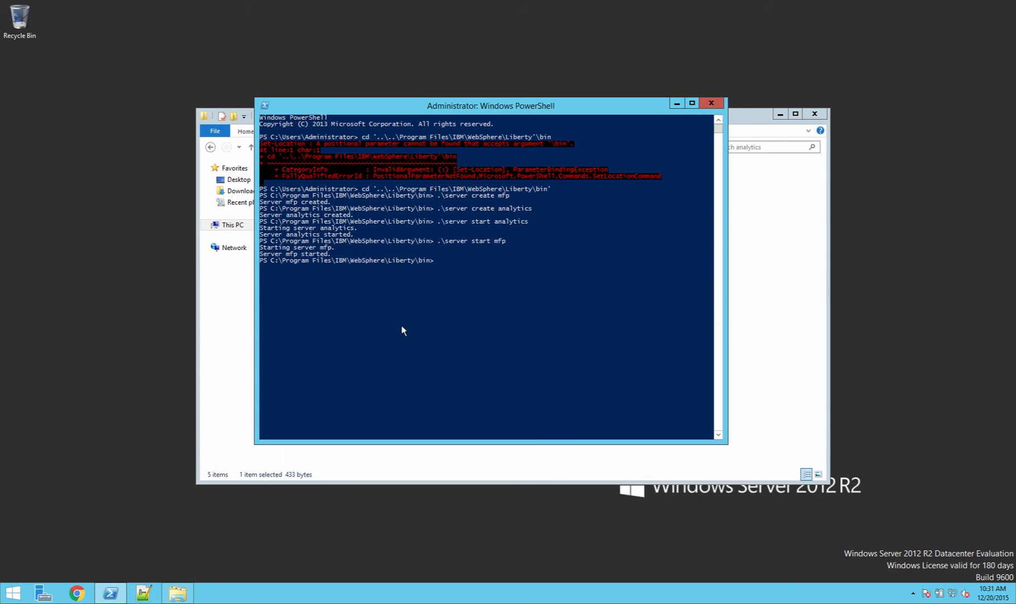
# Switch to Chrome and load localhost:9080 to check that the mfp server responds
pyautogui.click(77, 593)
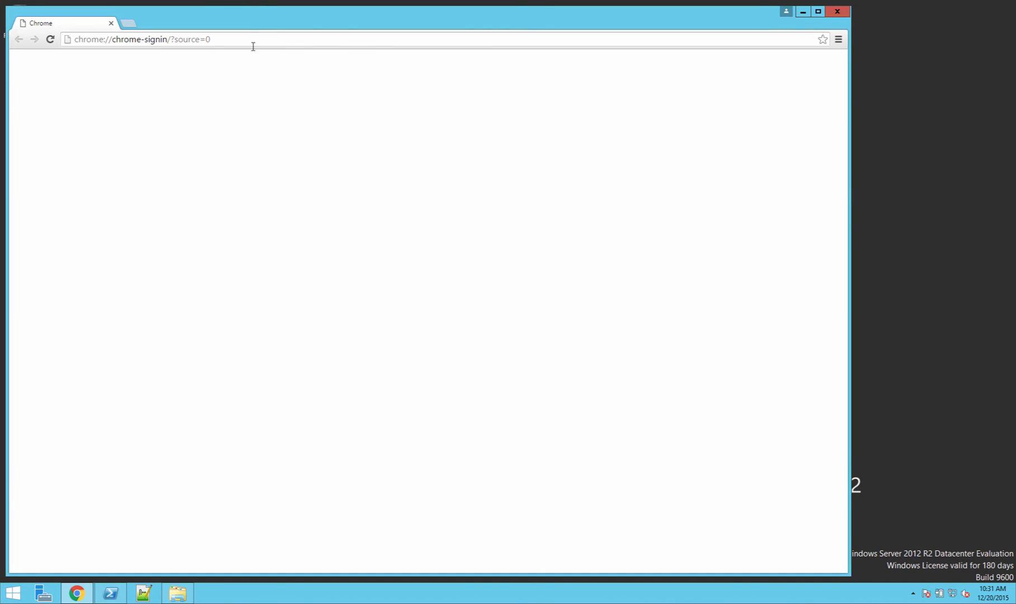
pyautogui.click(216, 42)
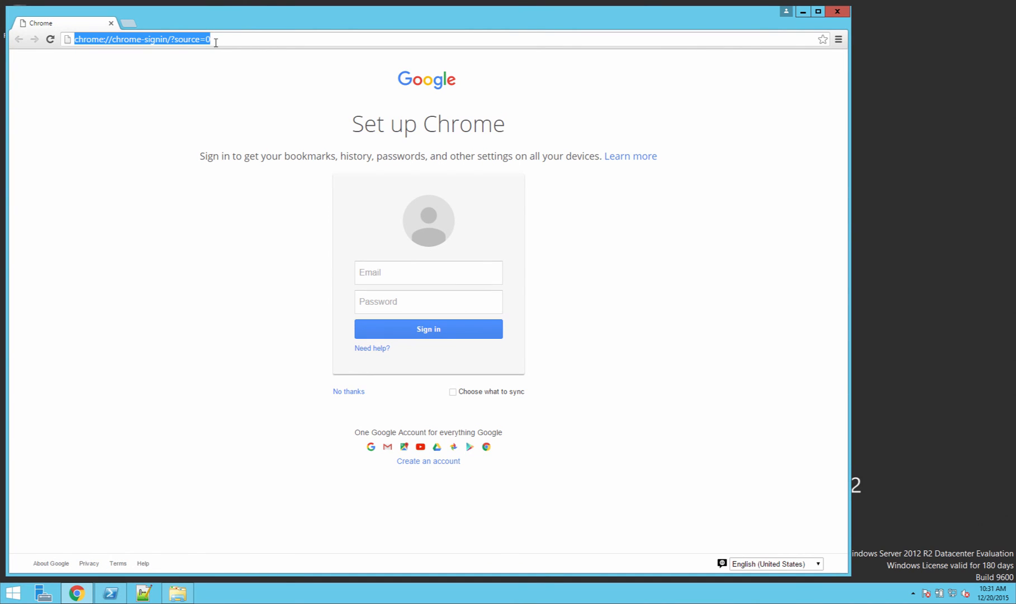
pyautogui.write('loca')
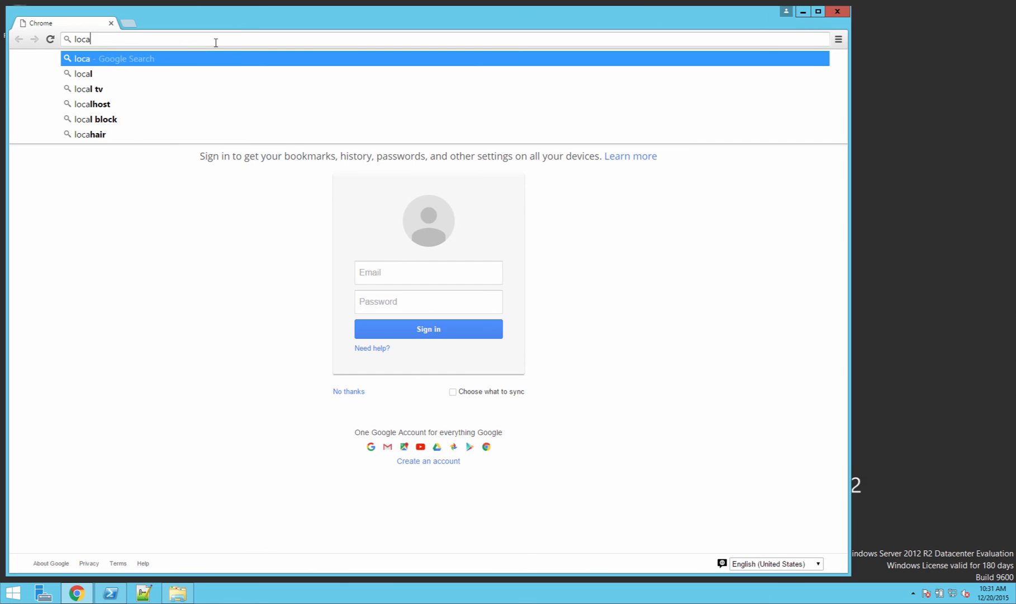
pyautogui.write('lhost:')
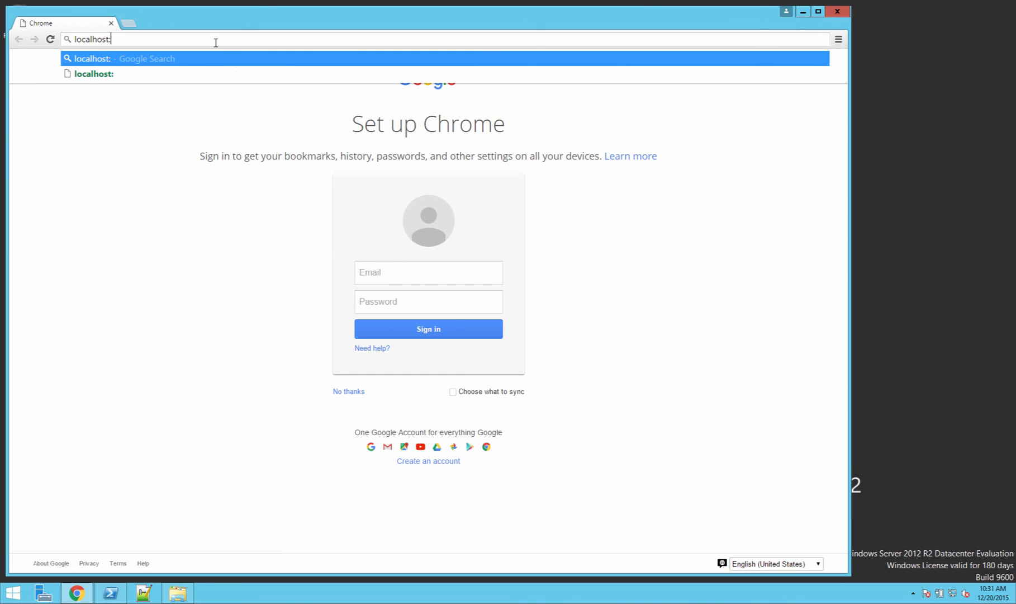
pyautogui.write('9080')
pyautogui.press('Return')
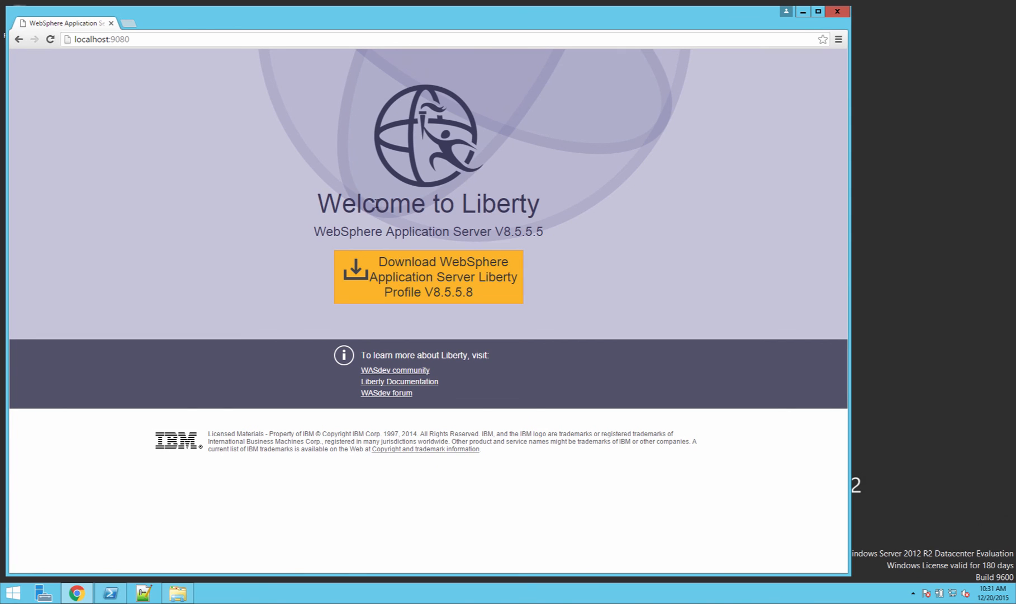
# Change the port in the address to 9081 and load localhost:9081 to check the analytics server
pyautogui.click(142, 39)
pyautogui.click(143, 39)
pyautogui.press('BackSpace')
pyautogui.write('1')
pyautogui.press('Return')
# Close the Chrome, PowerShell and File Explorer windows
pyautogui.click(842, 11)
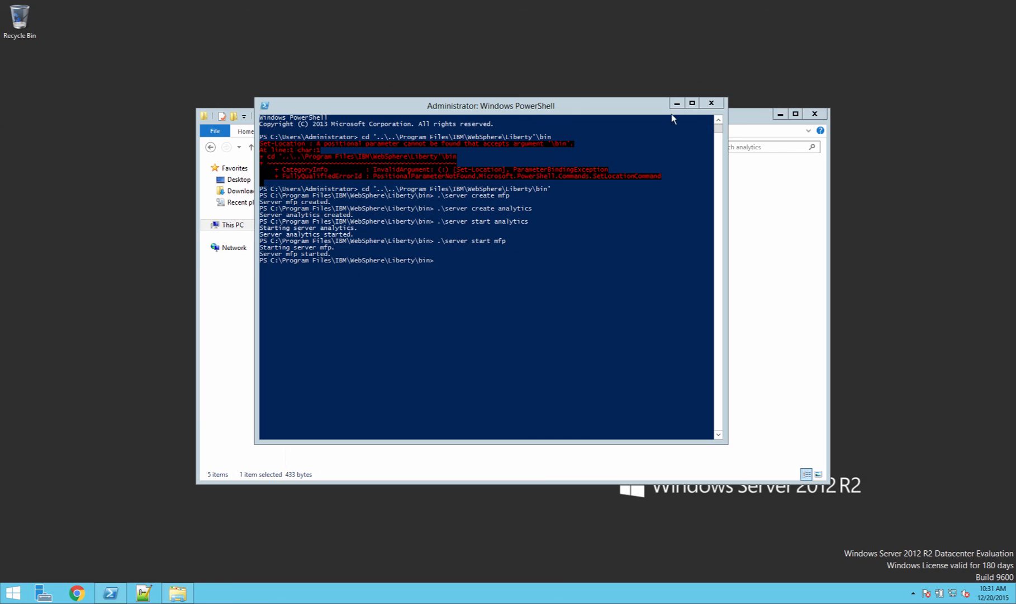
pyautogui.click(711, 103)
pyautogui.click(815, 113)
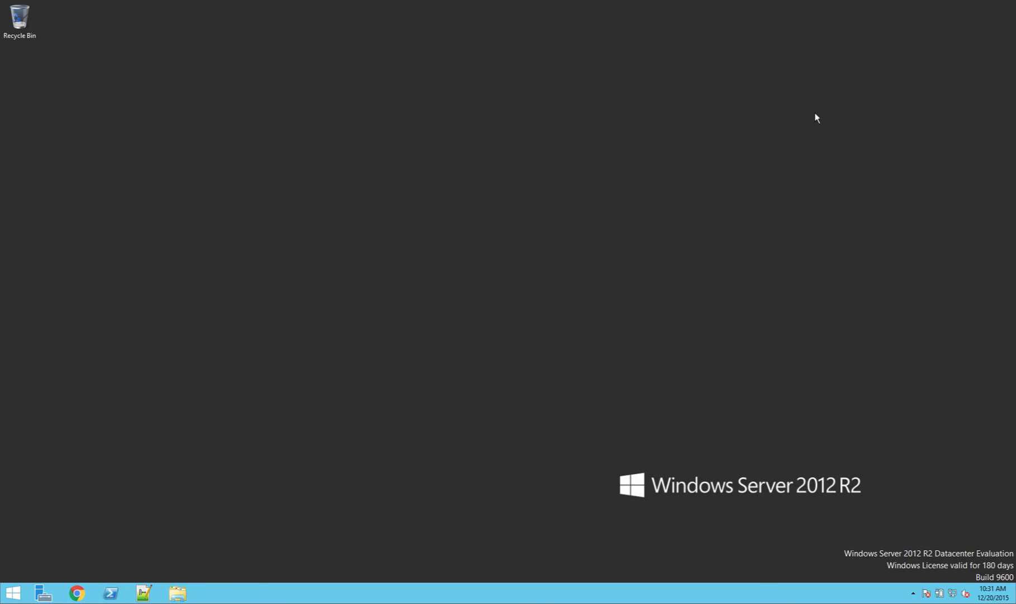